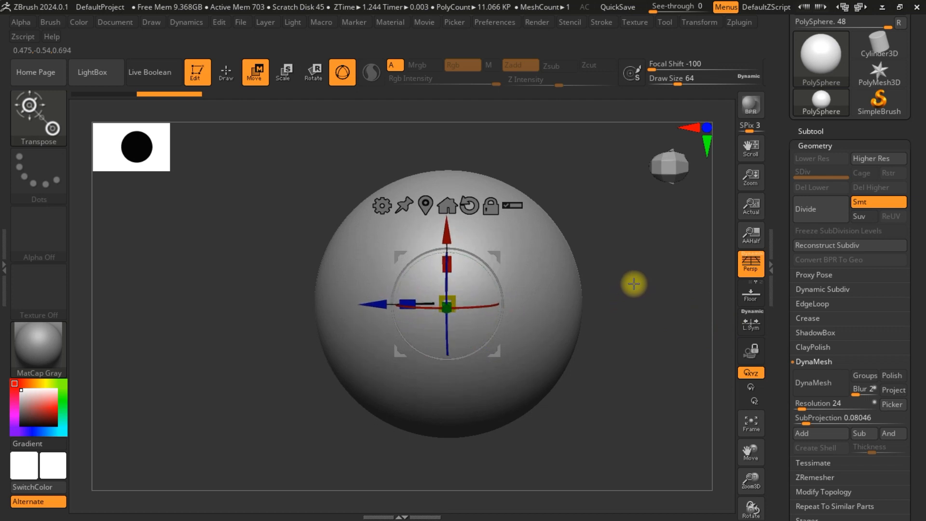
Step: Orient the view to face the sphere from the front along the Z axis
{"action": "left_click", "coordinate": [669, 174]}
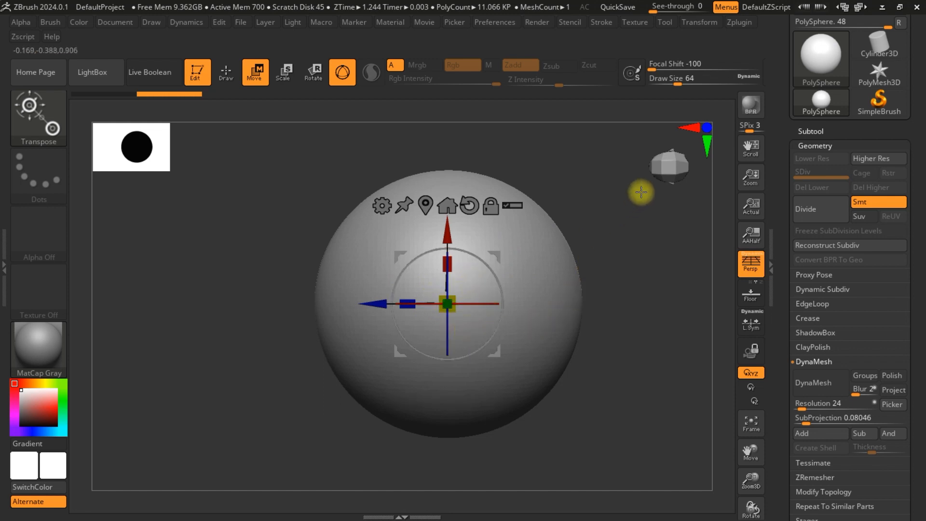
{"action": "left_click", "coordinate": [706, 127]}
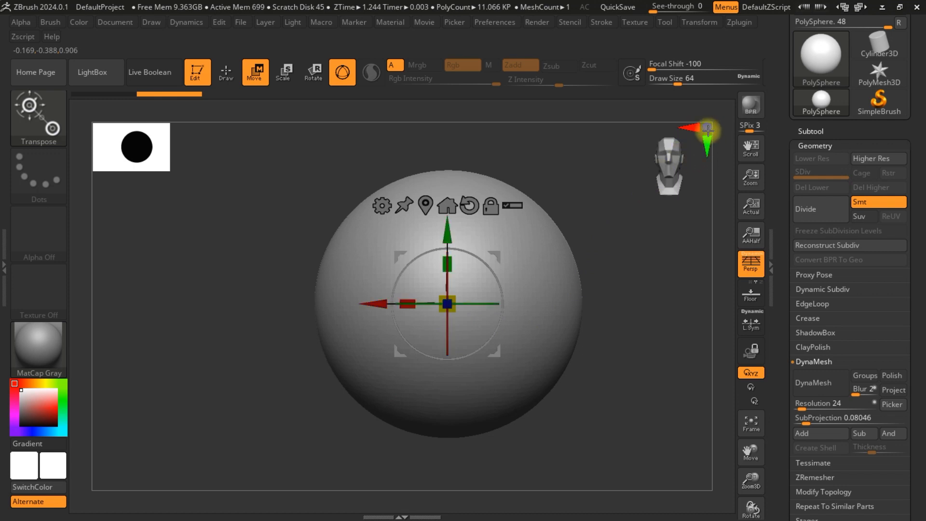
{"action": "left_click", "coordinate": [706, 126]}
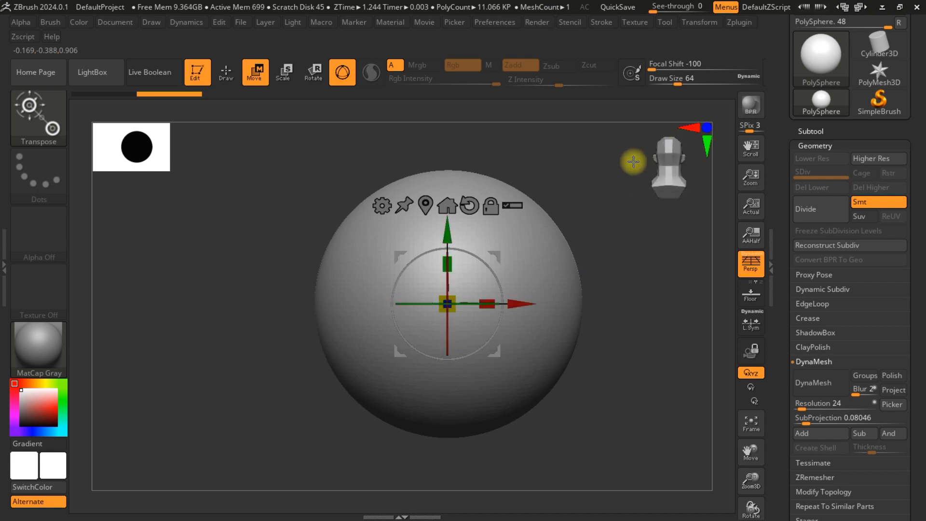
{"action": "left_click", "coordinate": [706, 127]}
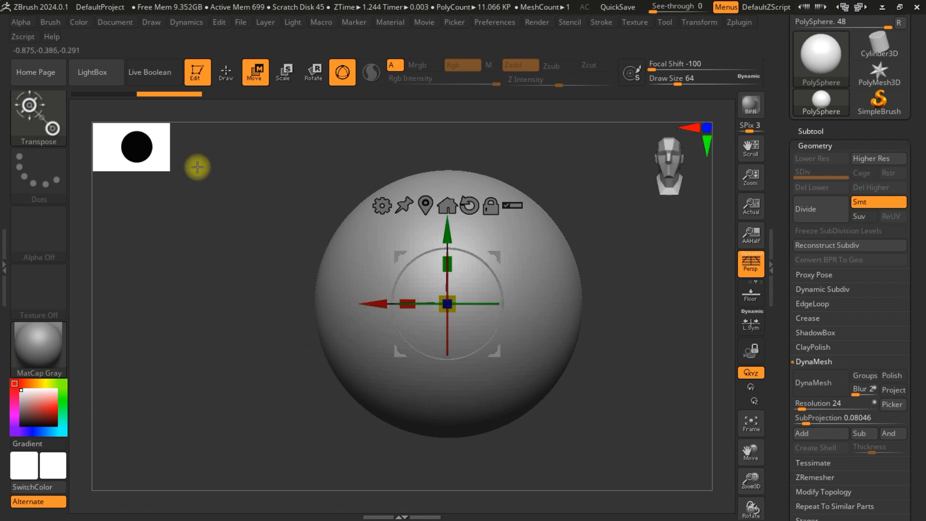
Step: Switch to Draw mode and choose the IMM BParts brush
{"action": "left_click", "coordinate": [226, 77]}
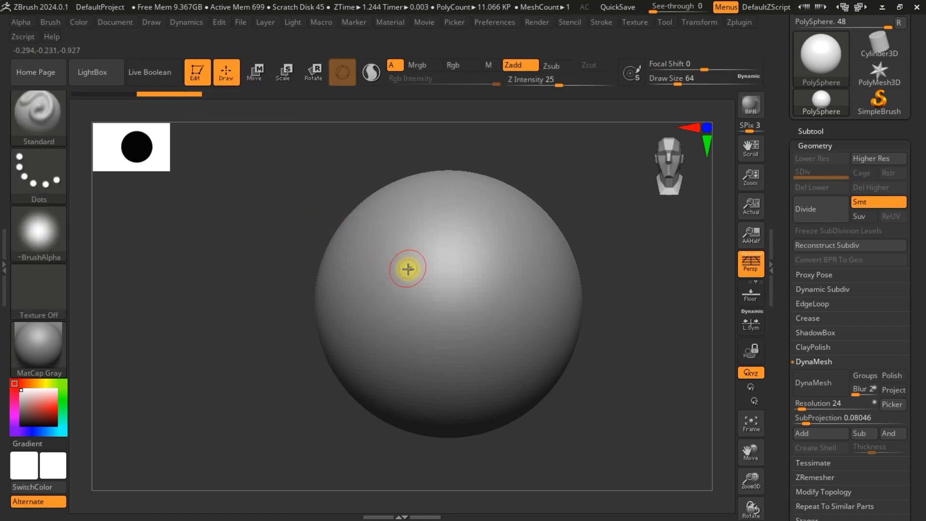
{"action": "key", "text": "b"}
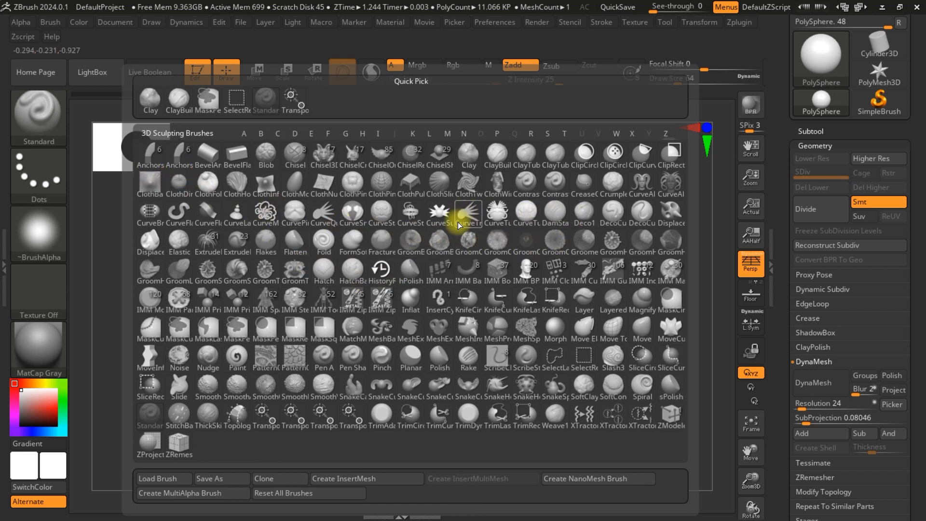
{"action": "left_click", "coordinate": [528, 268]}
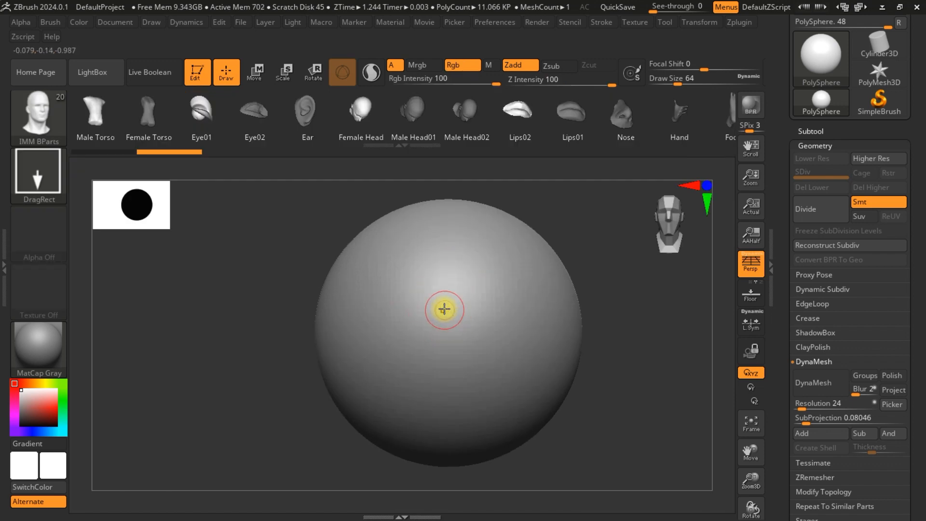
Step: Try inserting a body-part mesh on the front of the sphere and undo it
{"action": "left_click_drag", "start_coordinate": [444, 310], "coordinate": [434, 457]}
{"action": "right_click_drag", "start_coordinate": [540, 356], "coordinate": [535, 337]}
{"action": "key", "text": "ctrl+z"}
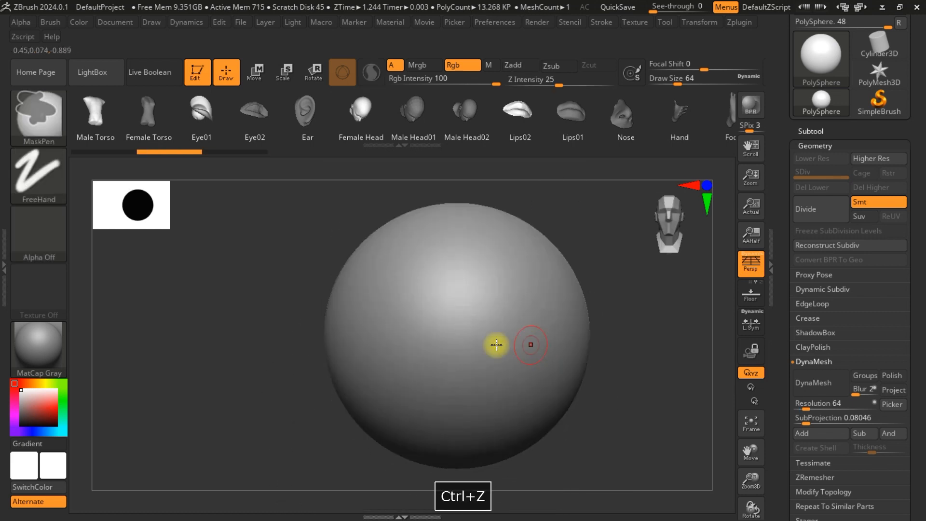
{"action": "key", "text": "ctrl+z"}
Step: Place tiny body-part inserts on the front of the sphere and clear the resulting mask
{"action": "left_click", "coordinate": [463, 287]}
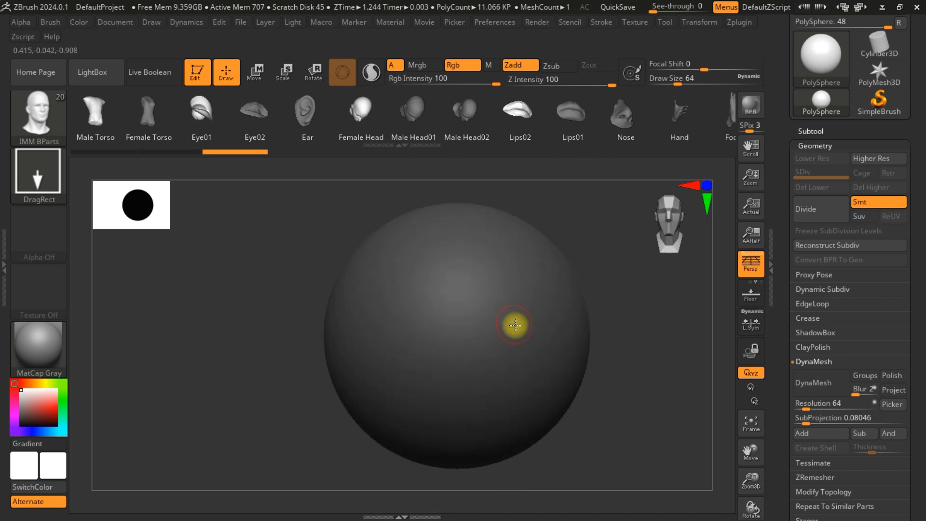
{"action": "left_click", "coordinate": [506, 321]}
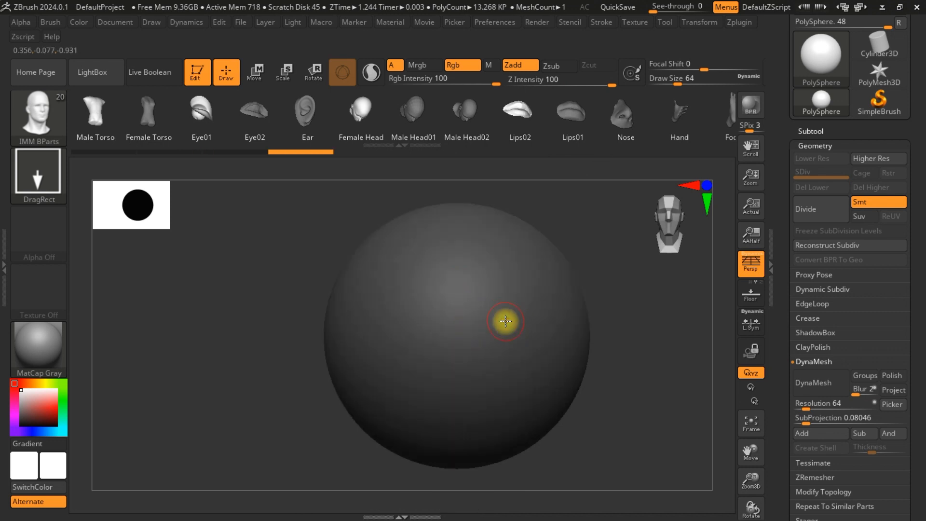
{"action": "left_click", "coordinate": [664, 348], "text": "ctrl"}
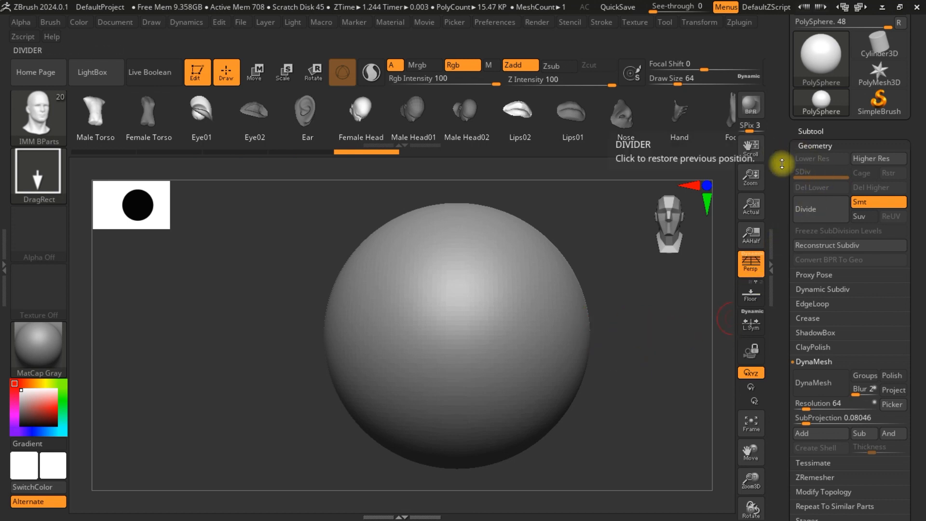
Step: Duplicate the sphere in the Subtool settings and move the copy sideways along the X axis so the spheres slightly overlap
{"action": "left_click", "coordinate": [815, 130]}
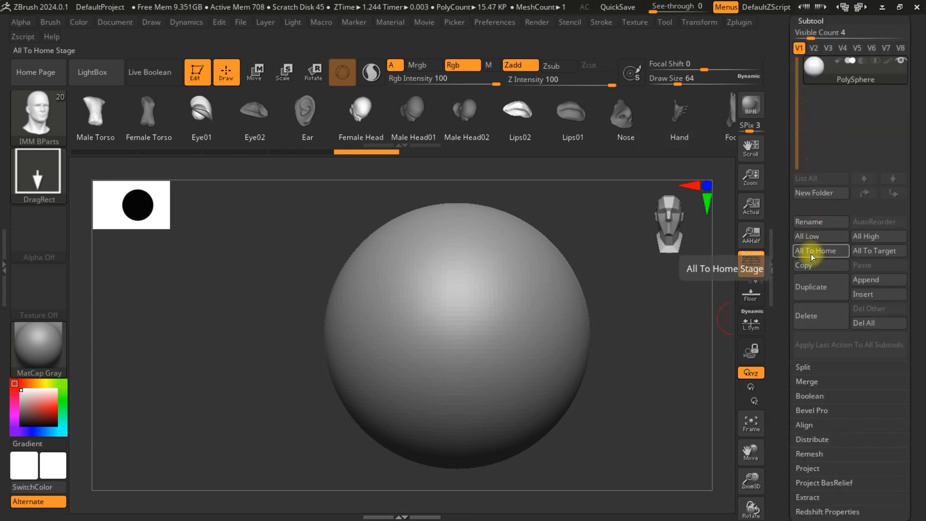
{"action": "scroll", "coordinate": [850, 230], "scroll_direction": "up", "scroll_amount": 3}
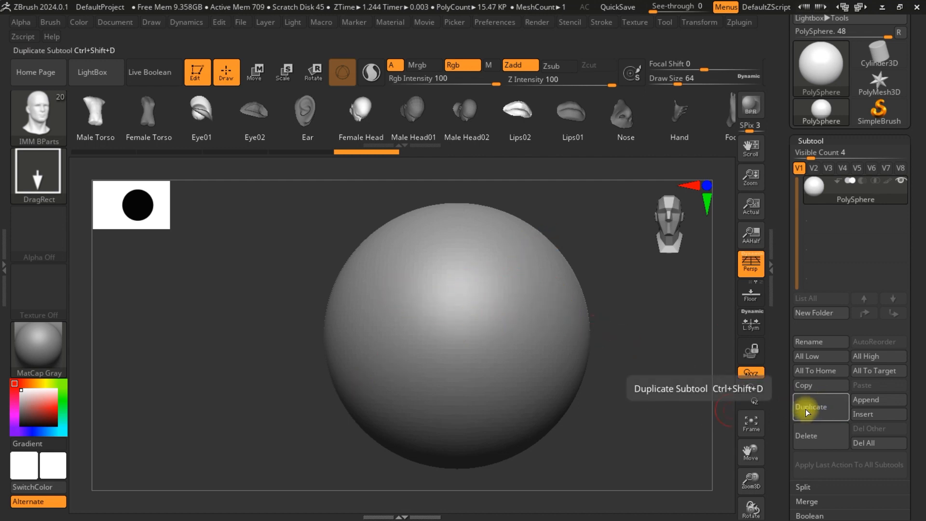
{"action": "left_click", "coordinate": [254, 72]}
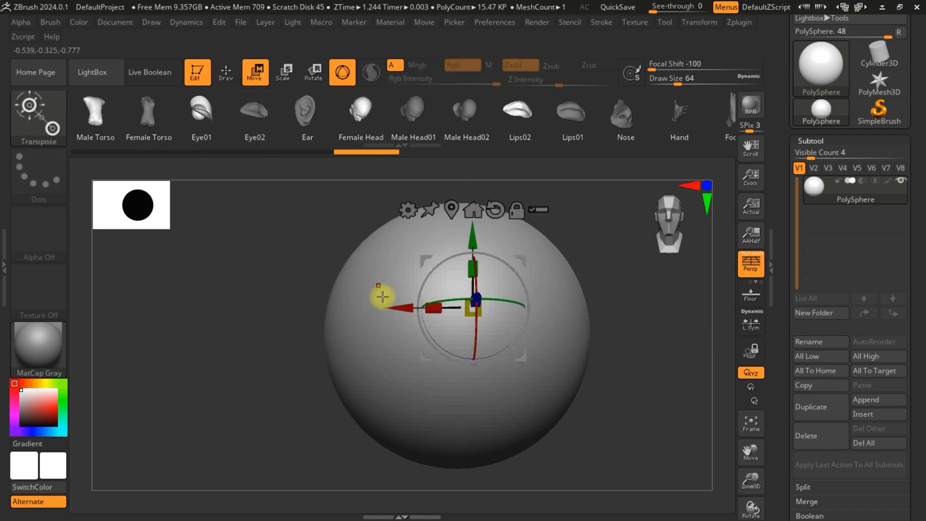
{"action": "left_click_drag", "start_coordinate": [407, 307], "coordinate": [171, 314]}
{"action": "left_click", "coordinate": [826, 407]}
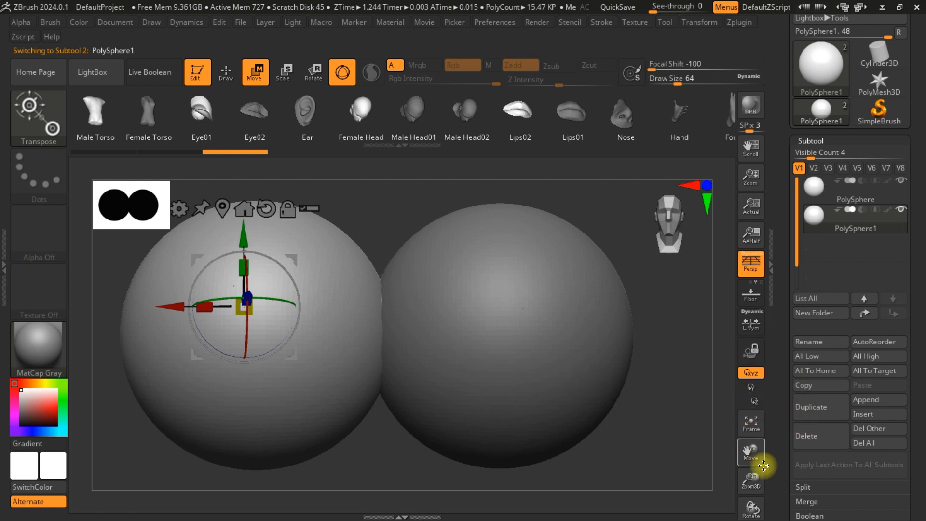
Step: Delete the duplicated sphere subtool and confirm the deletion
{"action": "left_click", "coordinate": [826, 436]}
{"action": "left_click", "coordinate": [702, 465]}
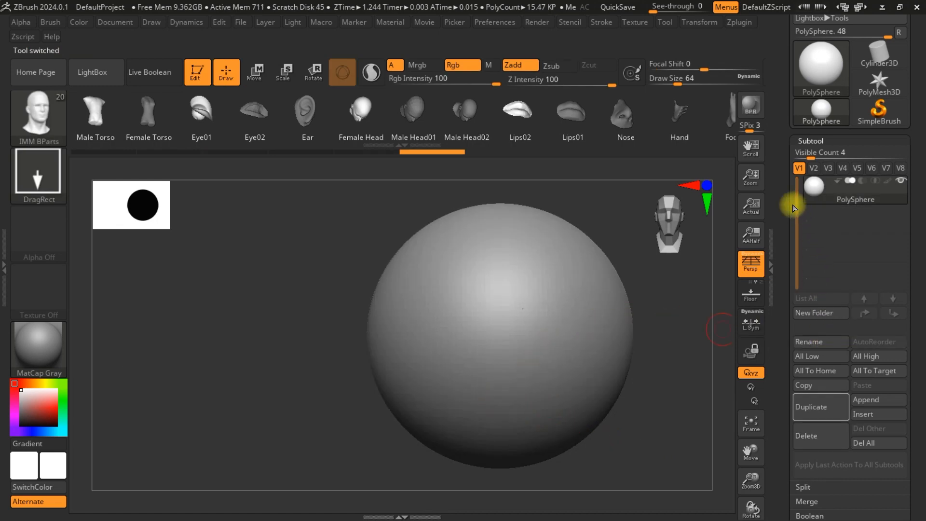
Step: Expand the Merge options in the Subtool settings
{"action": "left_click_drag", "start_coordinate": [777, 192], "coordinate": [784, 172]}
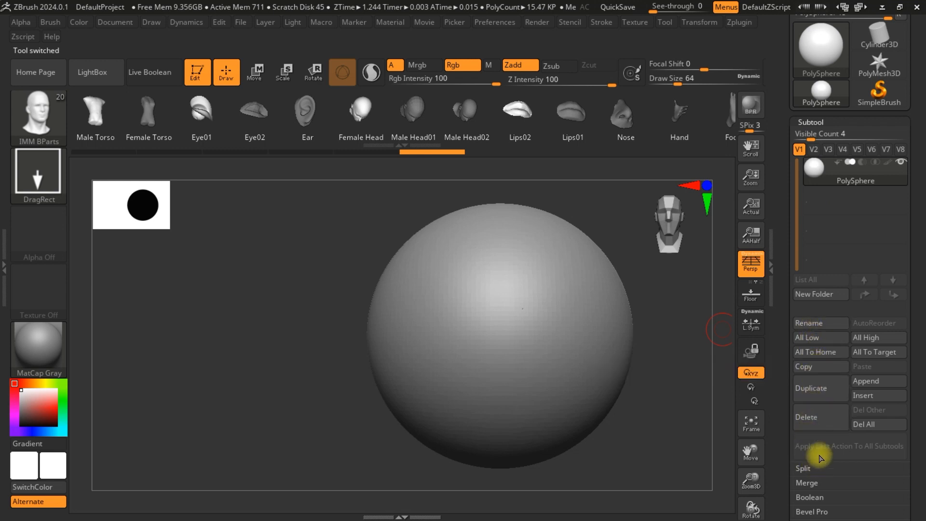
{"action": "scroll", "coordinate": [823, 451], "scroll_direction": "down", "scroll_amount": 3}
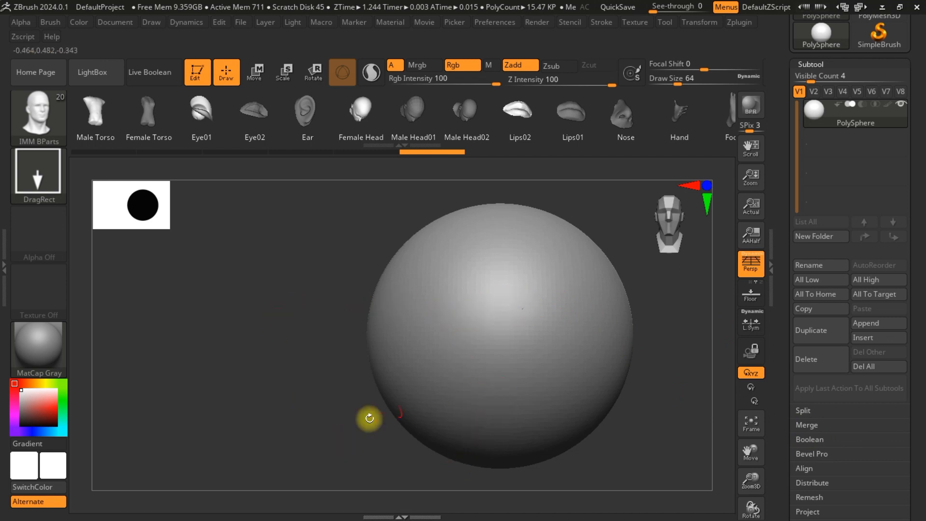
{"action": "left_click", "coordinate": [815, 425]}
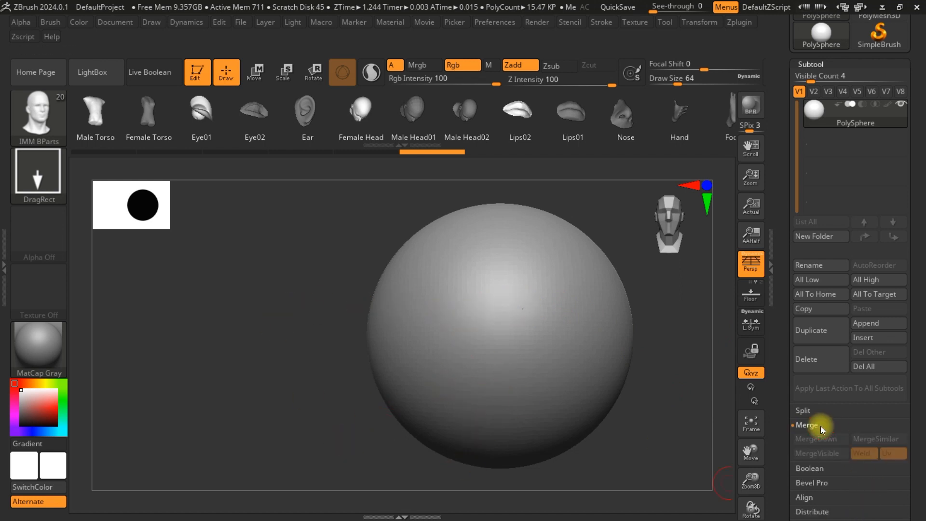
Step: Duplicate the PolySphere subtool and move the copy along the X axis so it partly overlaps the original sphere
{"action": "left_click", "coordinate": [822, 331]}
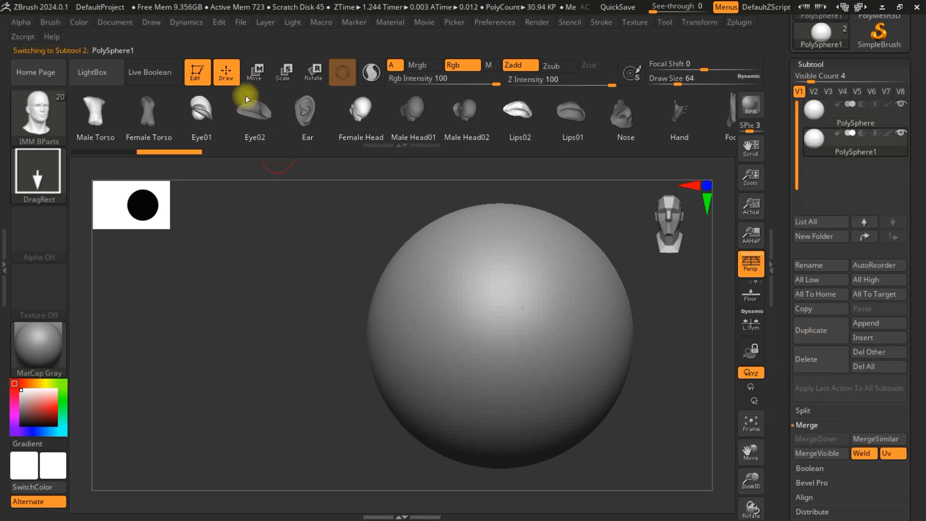
{"action": "left_click", "coordinate": [253, 73]}
{"action": "left_click_drag", "start_coordinate": [453, 308], "coordinate": [279, 287]}
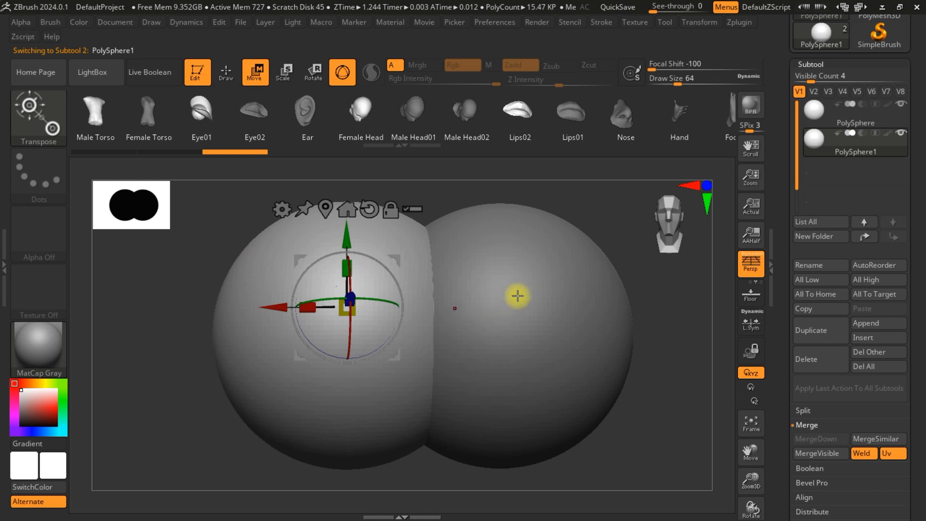
Step: Return to Draw mode, try inserting a small body-part mesh on the duplicated sphere, and undo the insertion
{"action": "left_click", "coordinate": [254, 111]}
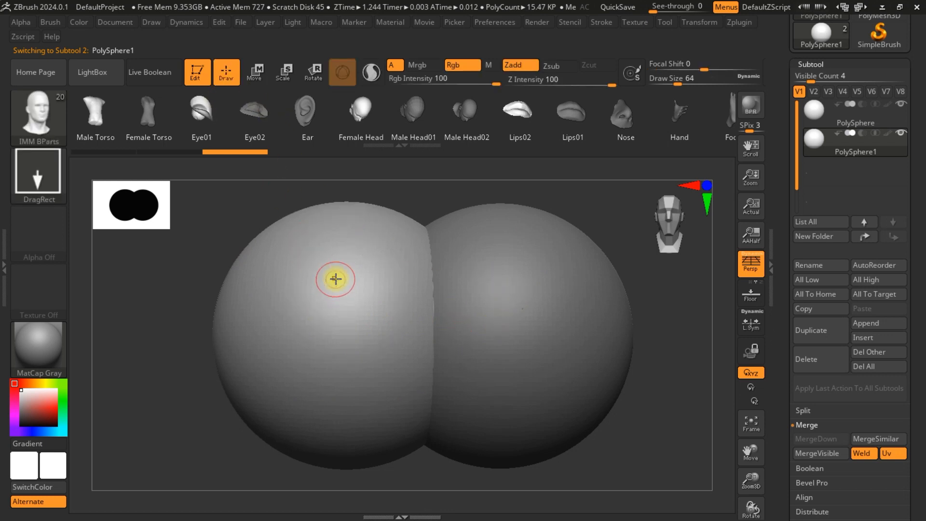
{"action": "mouse_move", "coordinate": [335, 279]}
{"action": "left_mouse_down"}
{"action": "mouse_move", "coordinate": [362, 341]}
{"action": "mouse_move", "coordinate": [349, 313]}
{"action": "left_mouse_up"}
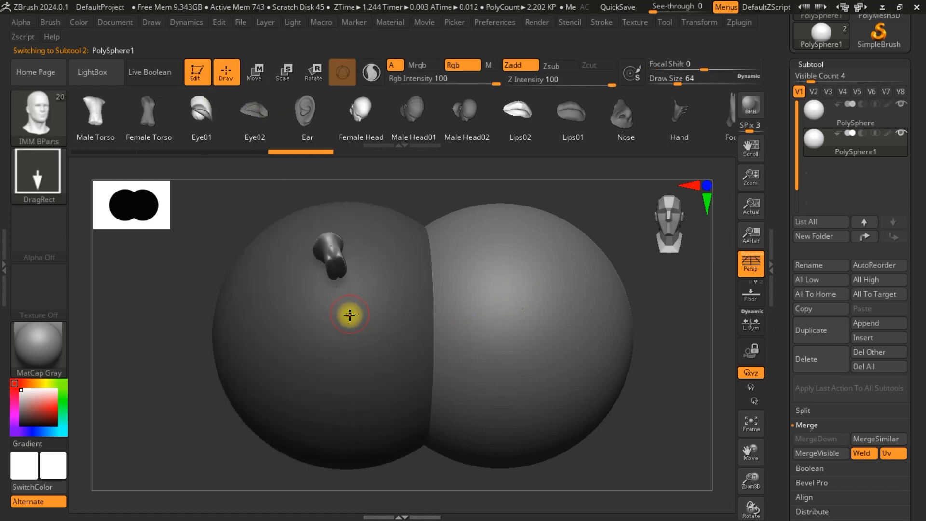
{"action": "key", "text": "ctrl+z"}
Step: Choose the DamStandard sculpting brush
{"action": "key", "text": "b"}
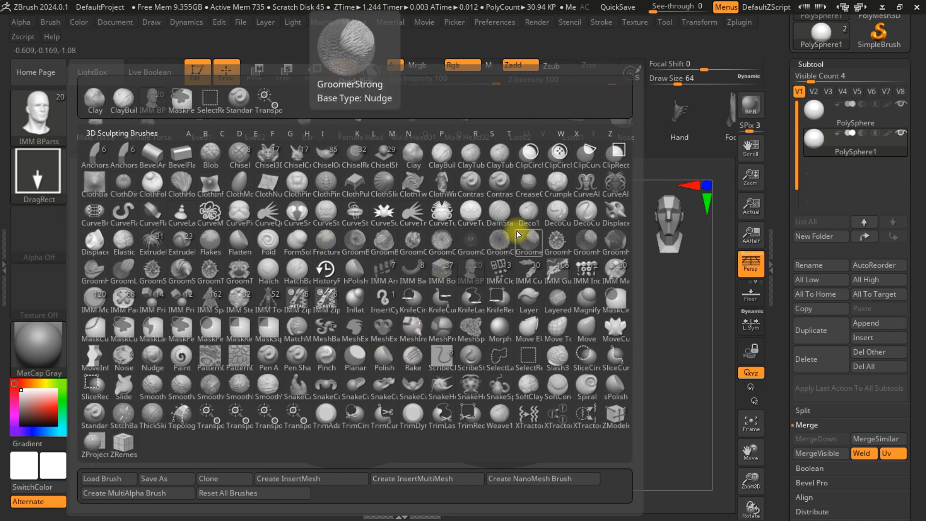
{"action": "left_click", "coordinate": [506, 210]}
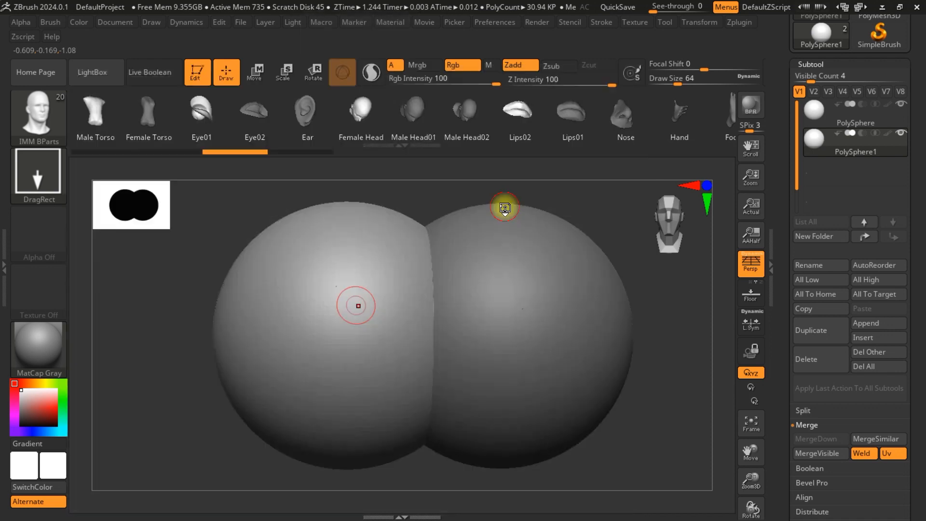
Step: Carve curved freehand grooves across the front of the duplicated sphere and undo them
{"action": "mouse_move", "coordinate": [350, 268]}
{"action": "left_mouse_down"}
{"action": "mouse_move", "coordinate": [265, 361]}
{"action": "mouse_move", "coordinate": [240, 312]}
{"action": "mouse_move", "coordinate": [310, 248]}
{"action": "left_mouse_up"}
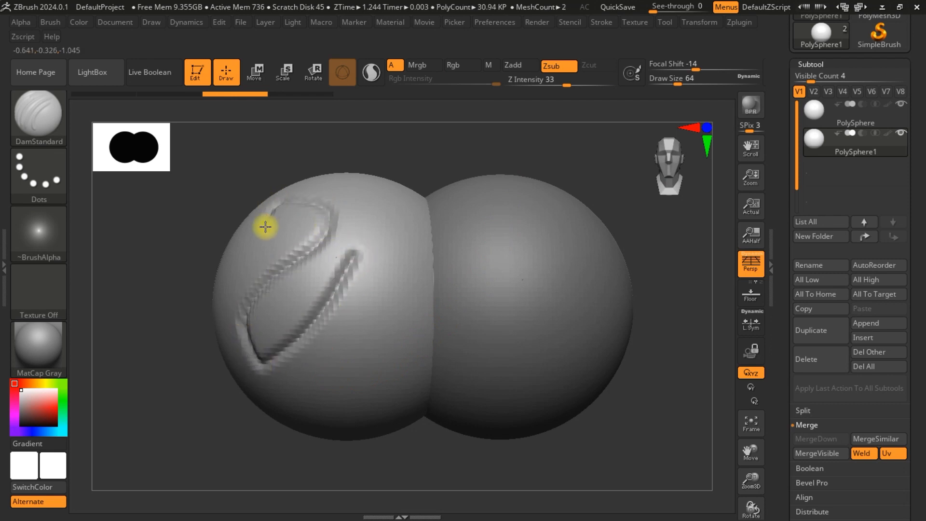
{"action": "left_click_drag", "start_coordinate": [265, 227], "coordinate": [375, 251]}
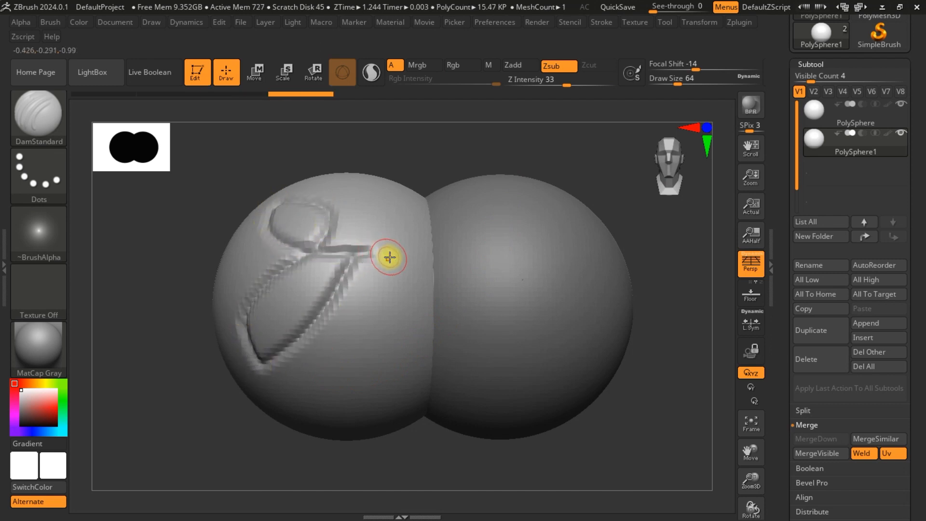
{"action": "key", "text": "ctrl+z"}
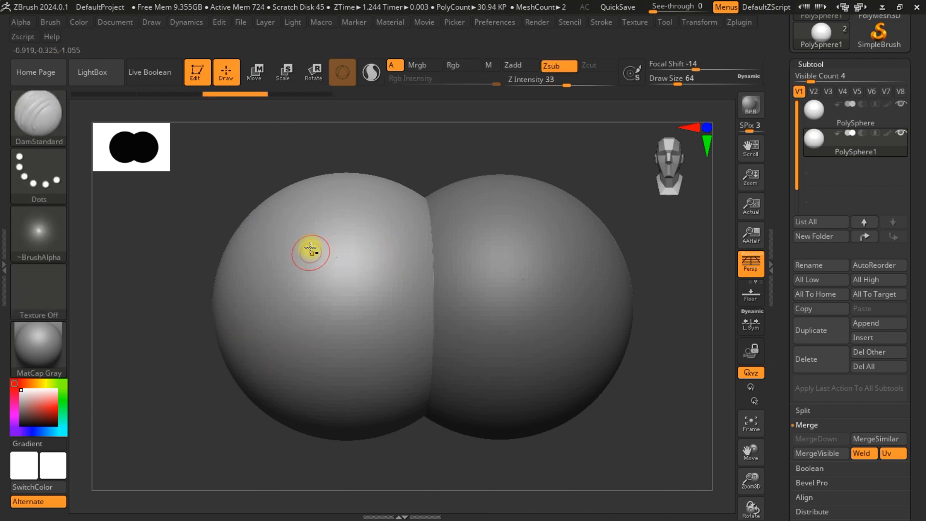
Step: Sculpt raised vertical strokes on the front of the duplicated sphere using DamStandard in its inverted mode
{"action": "left_click_drag", "start_coordinate": [317, 233], "coordinate": [324, 263], "text": "alt"}
{"action": "mouse_move", "coordinate": [324, 331]}
{"action": "left_mouse_down", "text": "alt"}
{"action": "mouse_move", "coordinate": [322, 347]}
{"action": "mouse_move", "coordinate": [332, 253]}
{"action": "mouse_move", "coordinate": [325, 280]}
{"action": "left_mouse_up", "text": "alt"}
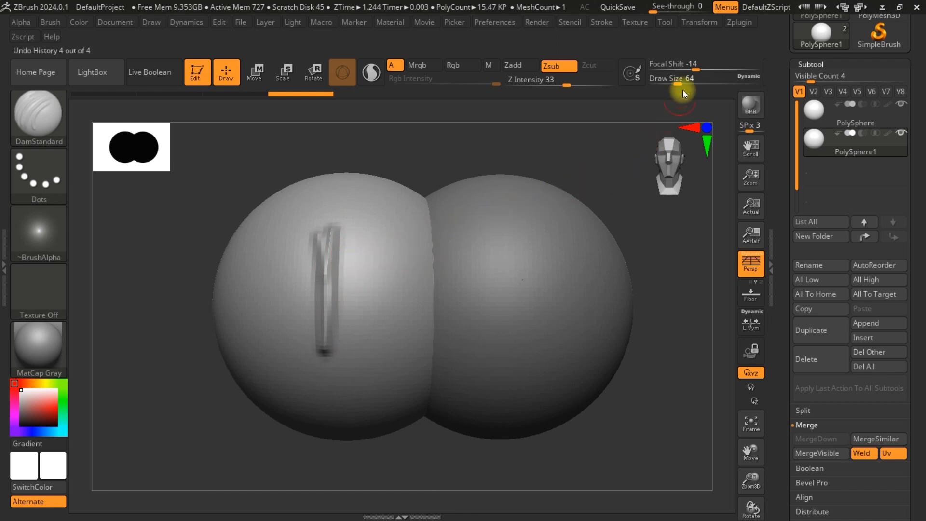
Step: Set the draw size to about 386, try a broad carved stroke on the duplicated sphere, and undo that stroke
{"action": "left_click_drag", "start_coordinate": [684, 85], "coordinate": [717, 85]}
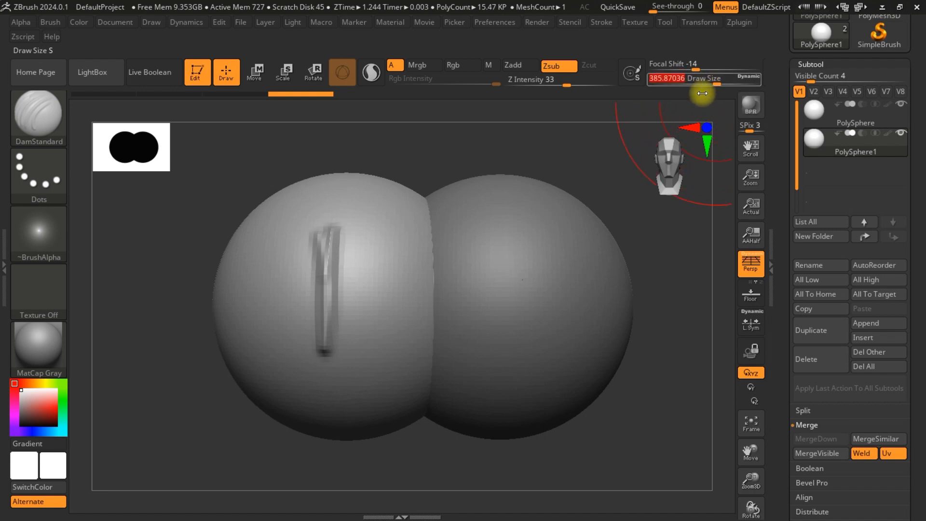
{"action": "mouse_move", "coordinate": [335, 249]}
{"action": "left_mouse_down"}
{"action": "mouse_move", "coordinate": [327, 370]}
{"action": "mouse_move", "coordinate": [348, 244]}
{"action": "mouse_move", "coordinate": [314, 372]}
{"action": "mouse_move", "coordinate": [366, 357]}
{"action": "left_mouse_up"}
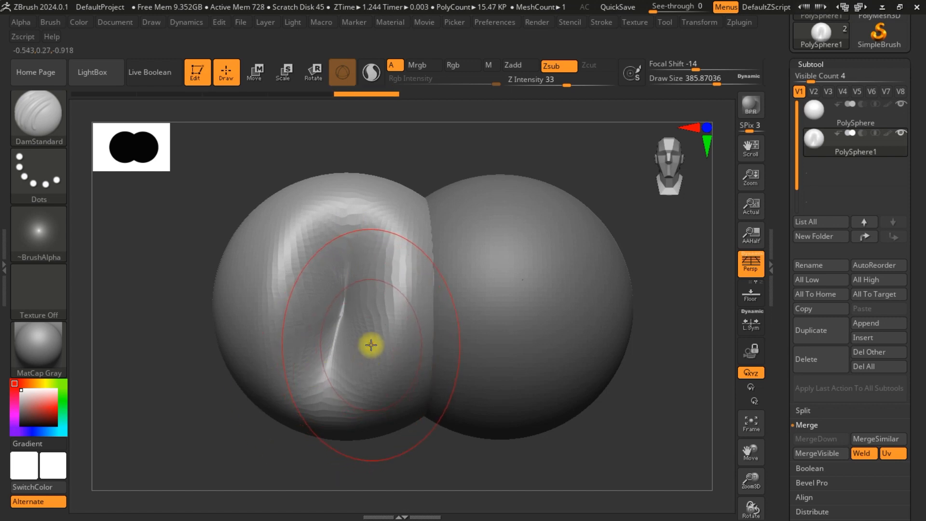
{"action": "key", "text": "ctrl+z"}
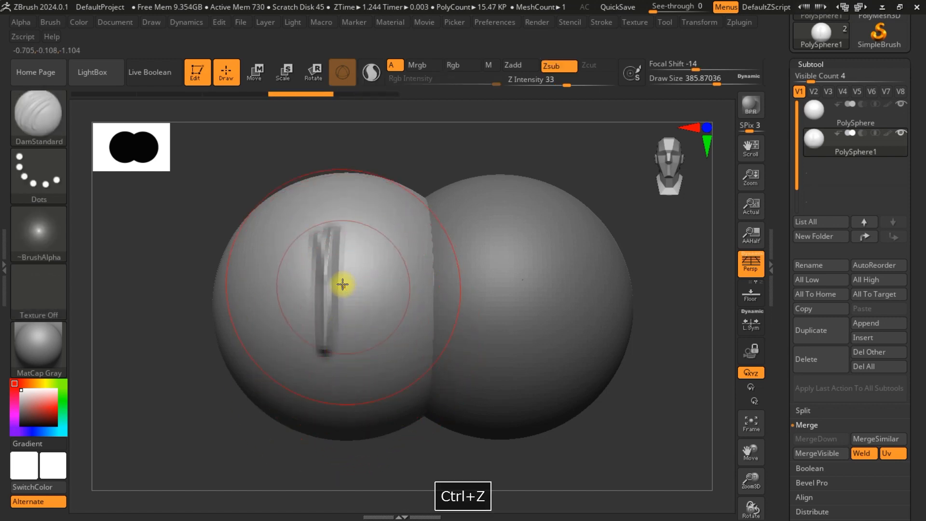
Step: Try a large inverted DamStandard stroke on the duplicated sphere, inspect it from the side, and undo all strokes on it
{"action": "mouse_move", "coordinate": [334, 224]}
{"action": "left_mouse_down", "text": "alt"}
{"action": "mouse_move", "coordinate": [314, 379]}
{"action": "mouse_move", "coordinate": [317, 225]}
{"action": "left_mouse_up", "text": "alt"}
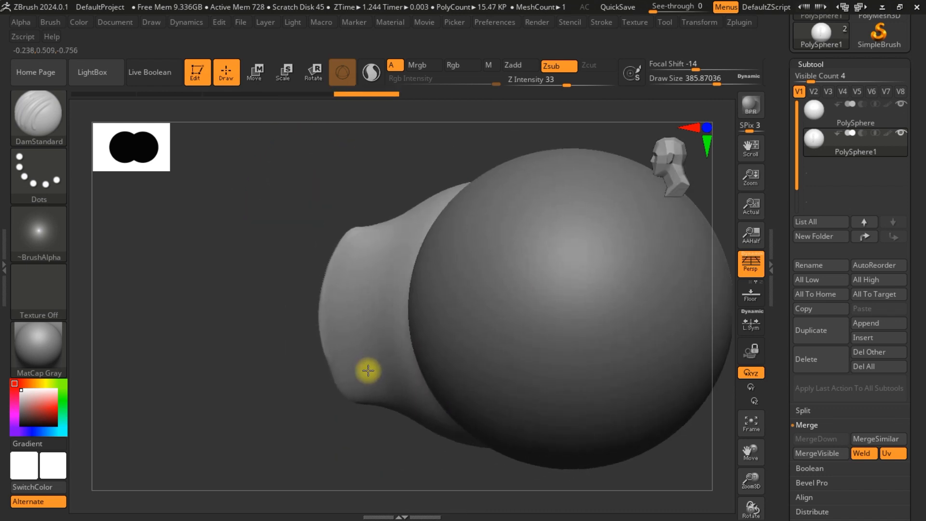
{"action": "right_click_drag", "start_coordinate": [368, 370], "coordinate": [424, 385]}
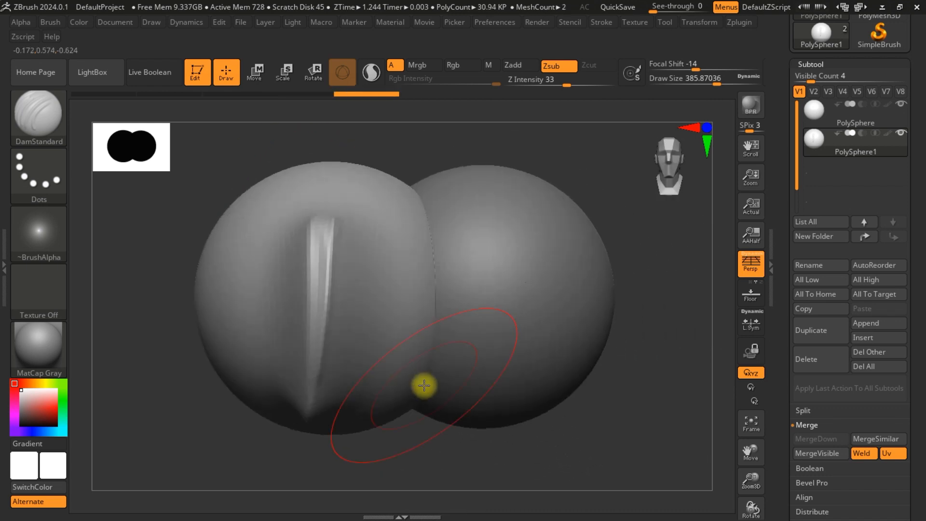
{"action": "key", "text": "ctrl+z"}
{"action": "key", "text": "ctrl+z"}
{"action": "key", "text": "ctrl+z"}
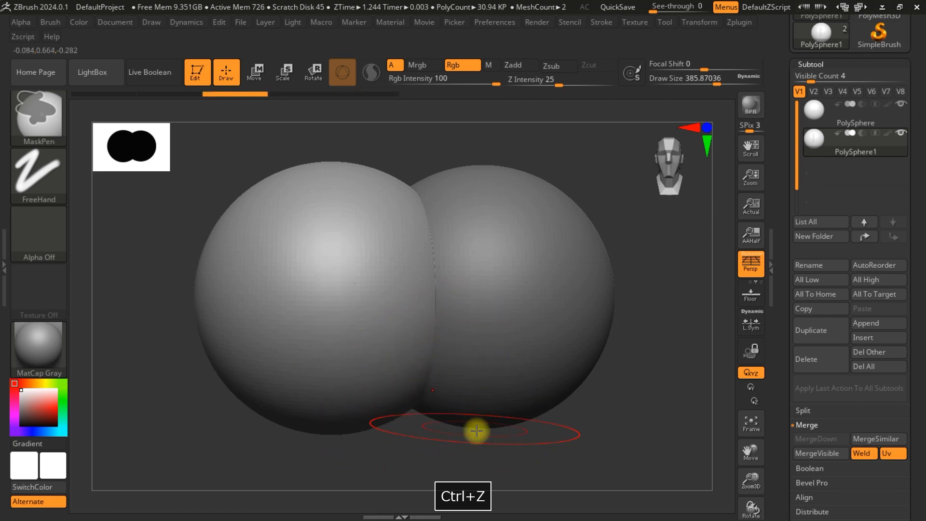
Step: Merge the two visible sphere subtools with MergeVisible and make the merged tool active
{"action": "mouse_move", "coordinate": [494, 432]}
{"action": "right_mouse_down", "text": "ctrl"}
{"action": "mouse_move", "coordinate": [471, 390]}
{"action": "mouse_move", "coordinate": [395, 372]}
{"action": "mouse_move", "coordinate": [354, 348]}
{"action": "mouse_move", "coordinate": [368, 348]}
{"action": "right_mouse_up", "text": "ctrl"}
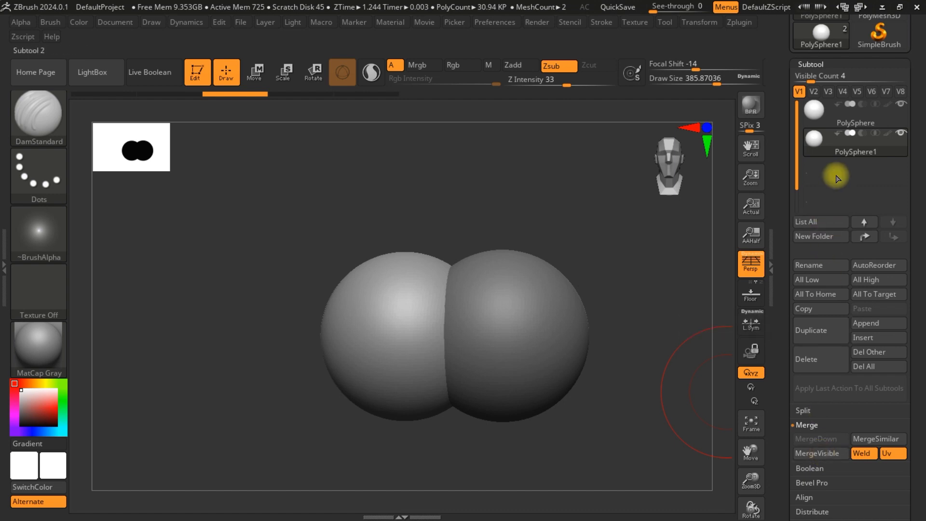
{"action": "left_click", "coordinate": [848, 121]}
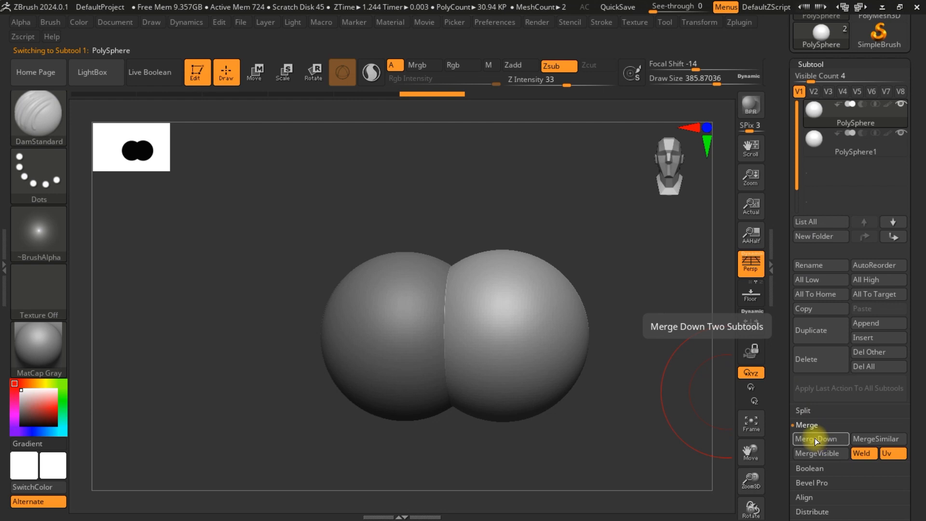
{"action": "mouse_move", "coordinate": [826, 115]}
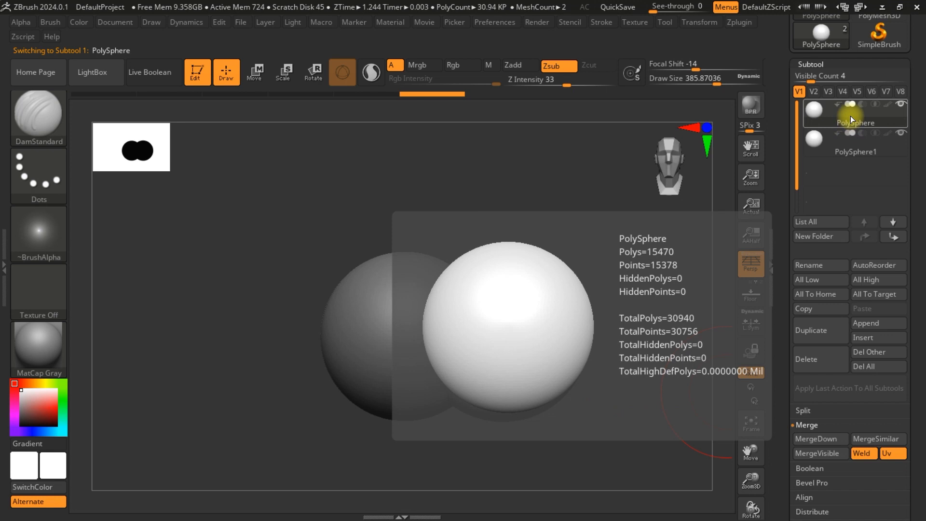
{"action": "left_click", "coordinate": [850, 153]}
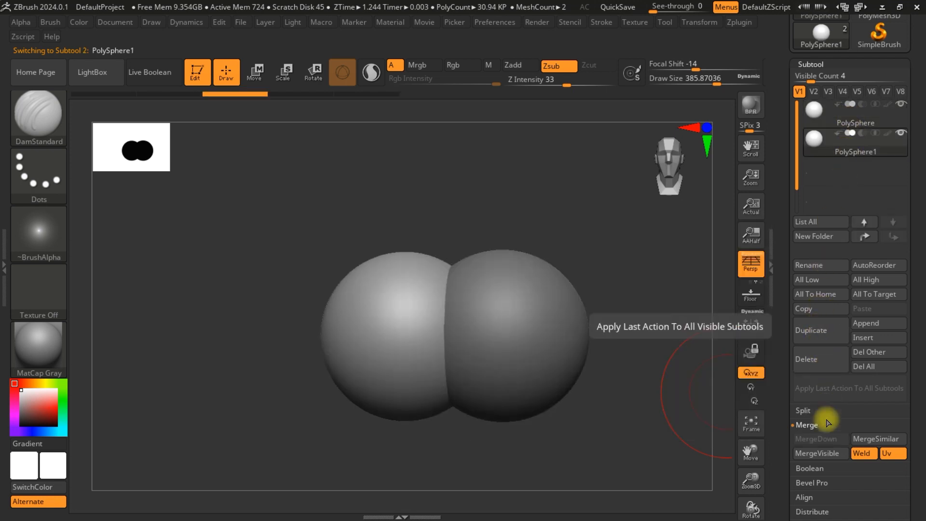
{"action": "left_click", "coordinate": [824, 454]}
{"action": "left_click", "coordinate": [821, 34]}
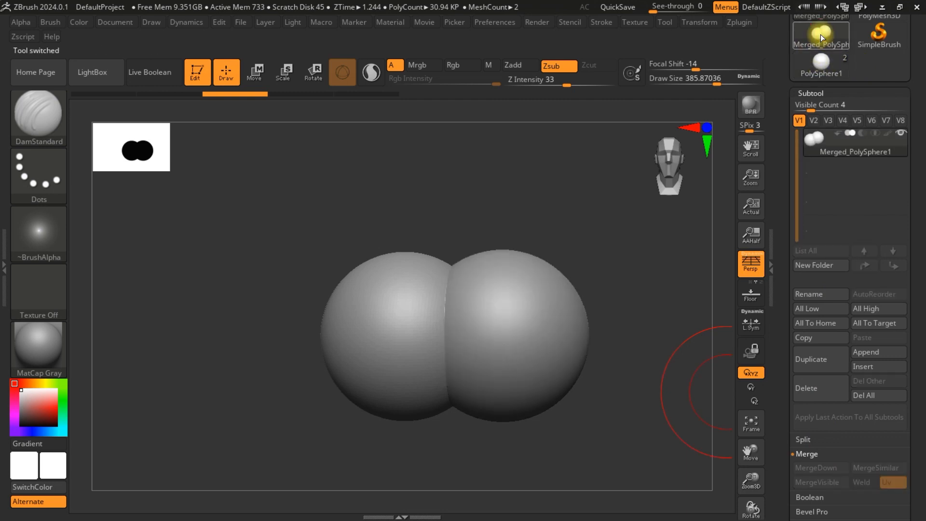
{"action": "mouse_move", "coordinate": [821, 33]}
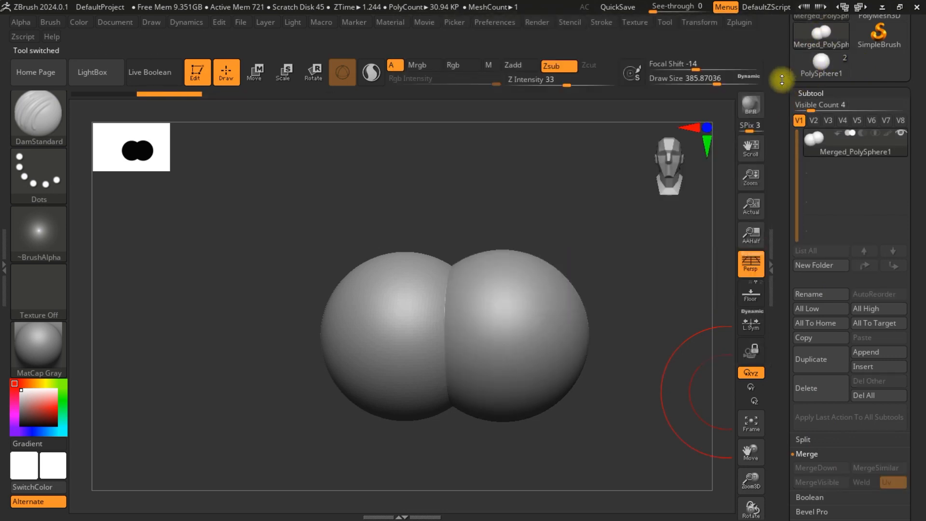
Step: Switch to the original tool with separate sphere subtools to compare it with the merged tool
{"action": "left_click_drag", "start_coordinate": [782, 79], "coordinate": [774, 154]}
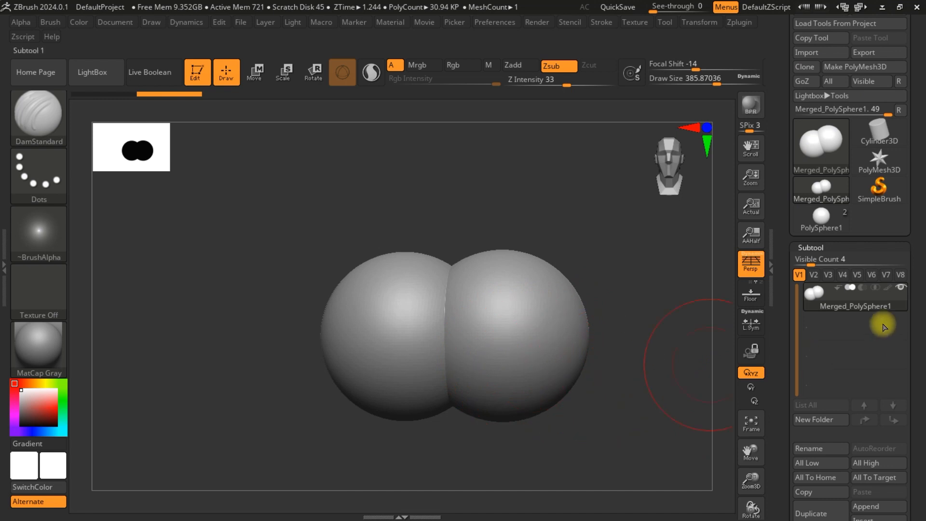
{"action": "left_click", "coordinate": [820, 217]}
{"action": "mouse_move", "coordinate": [821, 219]}
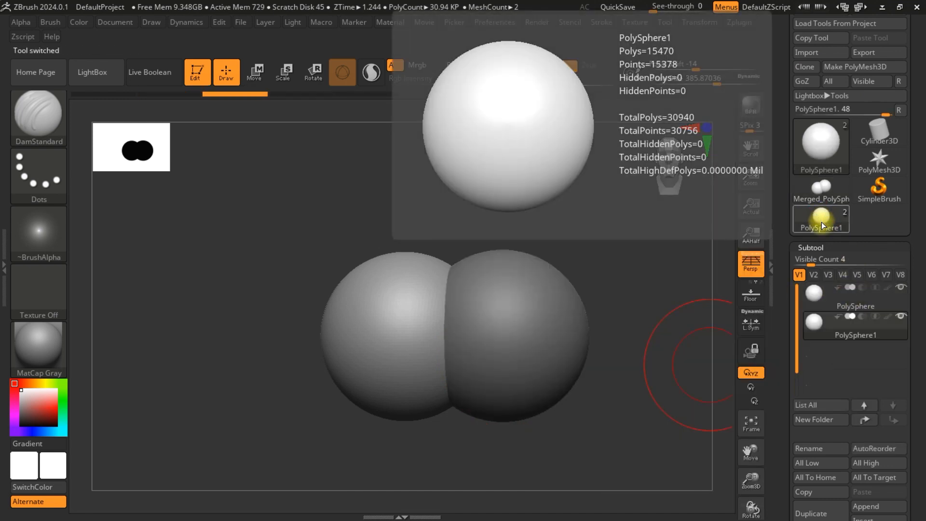
Step: Return to the merged tool and carve horizontal DamStandard grooves across the front of both joined spheres
{"action": "left_click", "coordinate": [823, 186]}
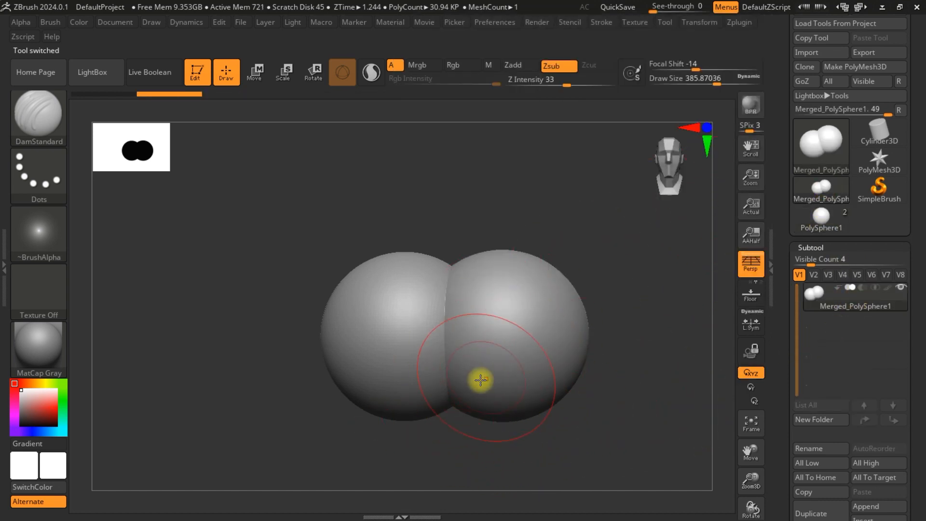
{"action": "left_click_drag", "start_coordinate": [378, 331], "coordinate": [565, 331]}
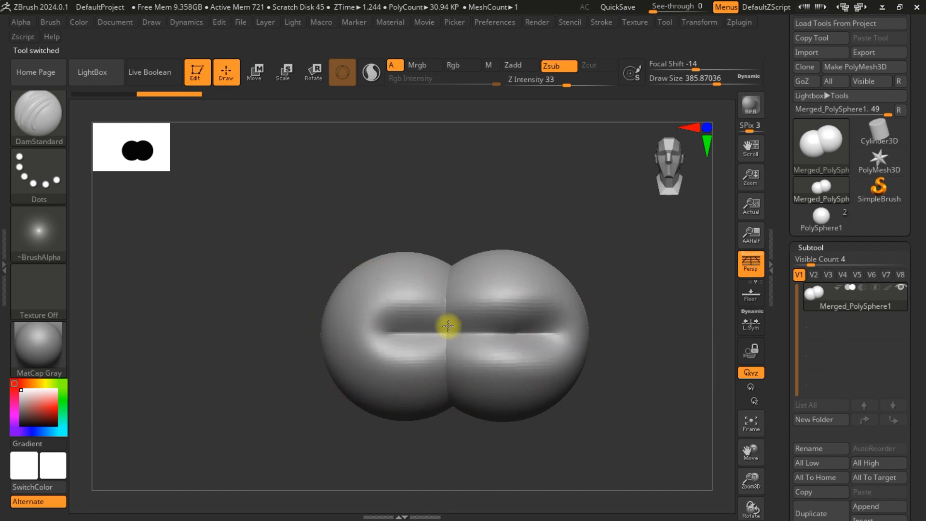
{"action": "mouse_move", "coordinate": [448, 326]}
{"action": "left_mouse_down"}
{"action": "mouse_move", "coordinate": [534, 327]}
{"action": "mouse_move", "coordinate": [517, 326]}
{"action": "left_mouse_up"}
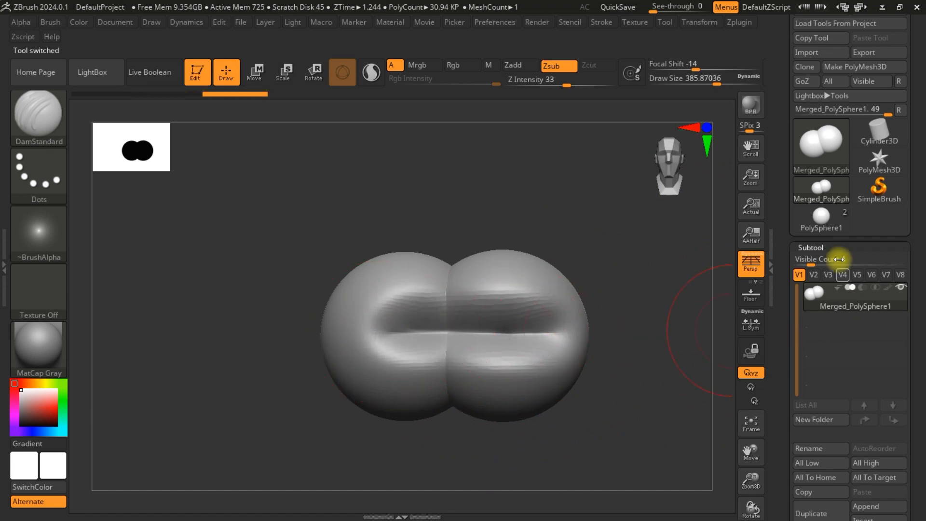
Step: Activate the original two-subtool tool and try DamStandard strokes across both spheres with PolySphere1 selected
{"action": "left_click", "coordinate": [819, 228]}
{"action": "left_click_drag", "start_coordinate": [368, 325], "coordinate": [448, 323]}
{"action": "left_click_drag", "start_coordinate": [522, 326], "coordinate": [463, 325]}
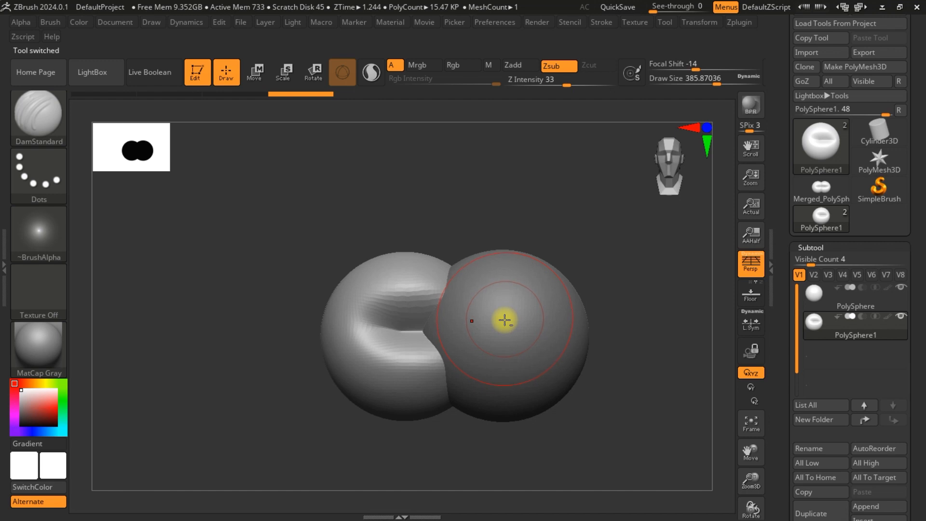
Step: Select the PolySphere subtool and carve DamStandard grooves across its front and near the seam
{"action": "left_click", "coordinate": [504, 319], "text": "alt"}
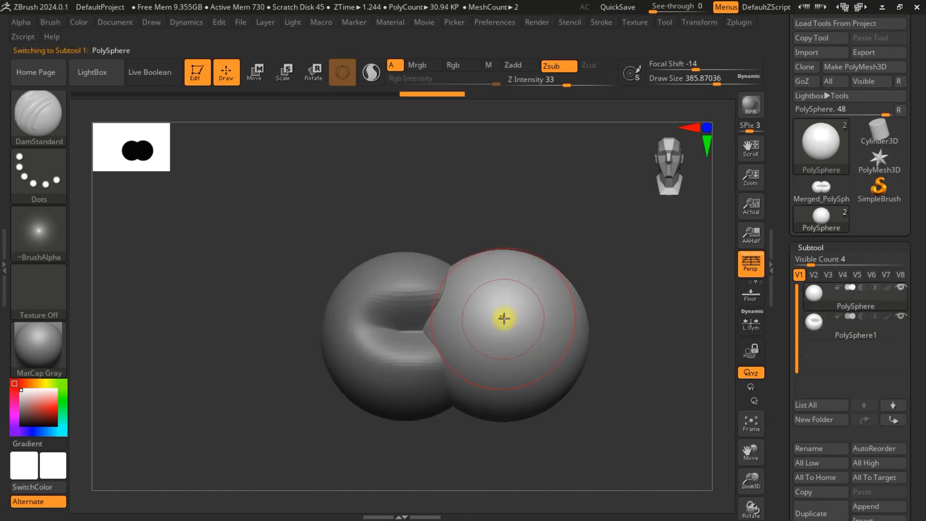
{"action": "mouse_move", "coordinate": [447, 328]}
{"action": "left_mouse_down"}
{"action": "mouse_move", "coordinate": [544, 346]}
{"action": "mouse_move", "coordinate": [496, 341]}
{"action": "left_mouse_up"}
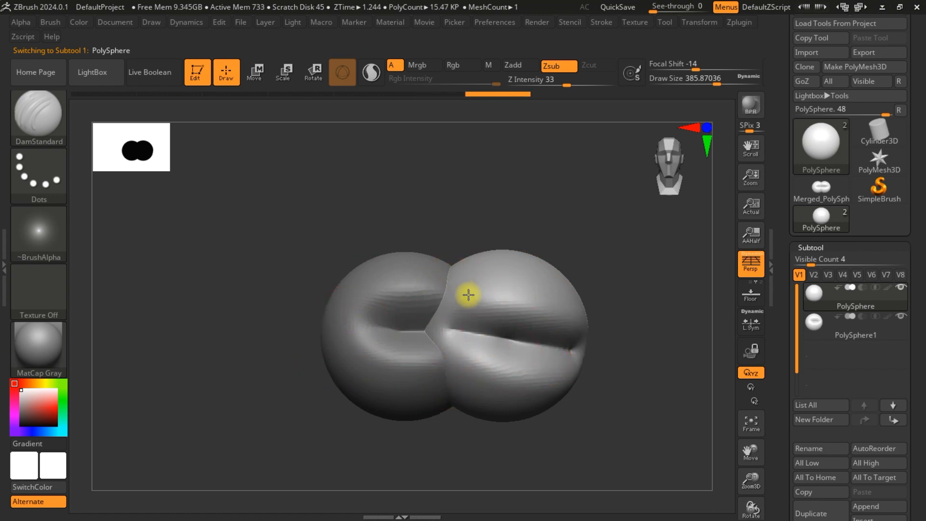
{"action": "left_click_drag", "start_coordinate": [468, 294], "coordinate": [444, 304]}
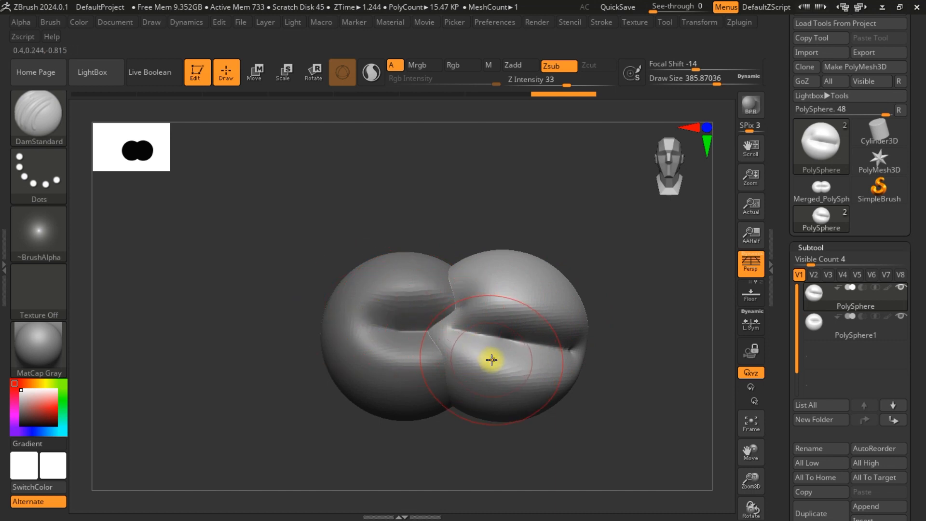
Step: Undo all carved strokes on the PolySphere subtool
{"action": "left_click", "coordinate": [676, 168]}
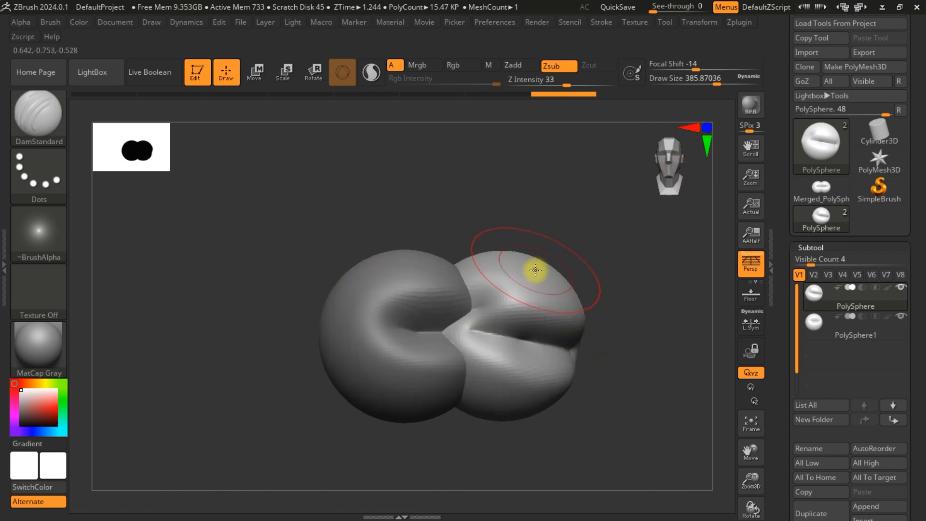
{"action": "key", "text": "ctrl"}
{"action": "key", "text": "ctrl+z"}
{"action": "key", "text": "ctrl+z"}
{"action": "key", "text": "ctrl+z"}
{"action": "key", "text": "ctrl+z"}
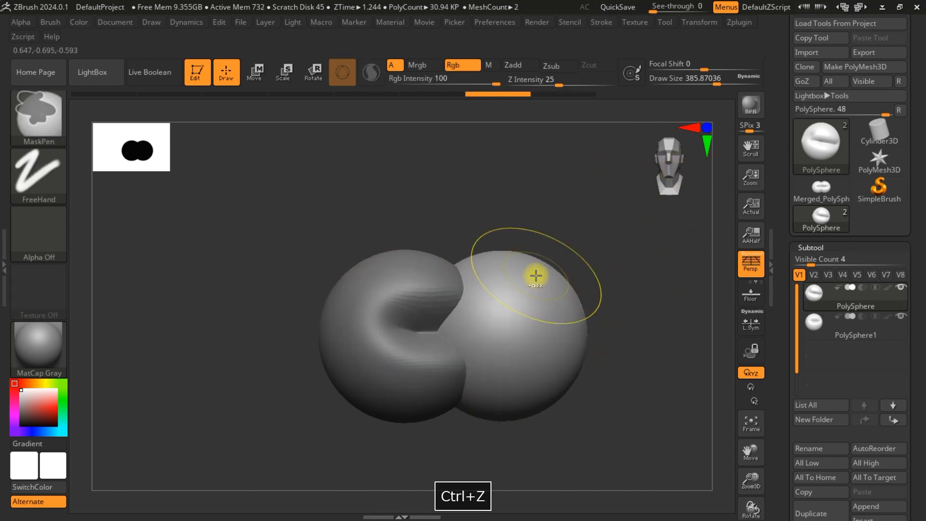
{"action": "key", "text": "ctrl+z"}
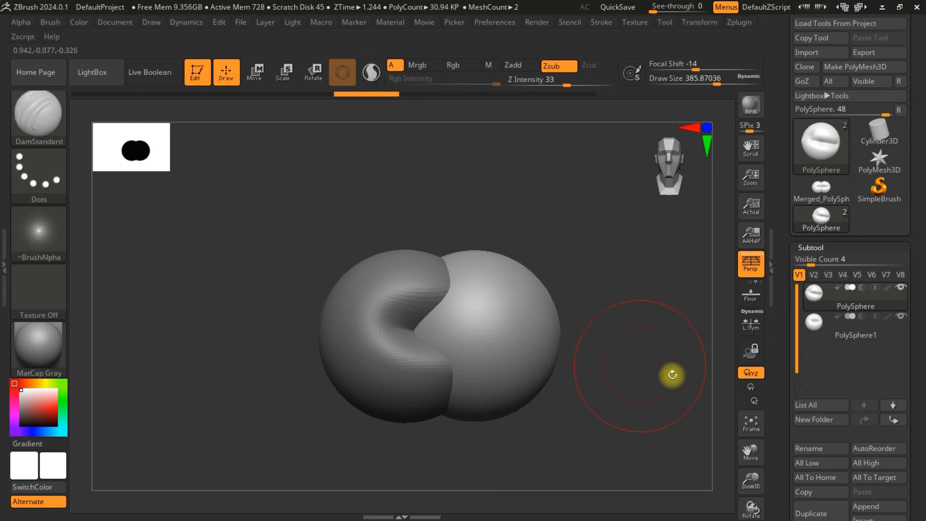
Step: Duplicate the smooth PolySphere subtool twice
{"action": "scroll", "coordinate": [822, 337], "scroll_direction": "down", "scroll_amount": 3}
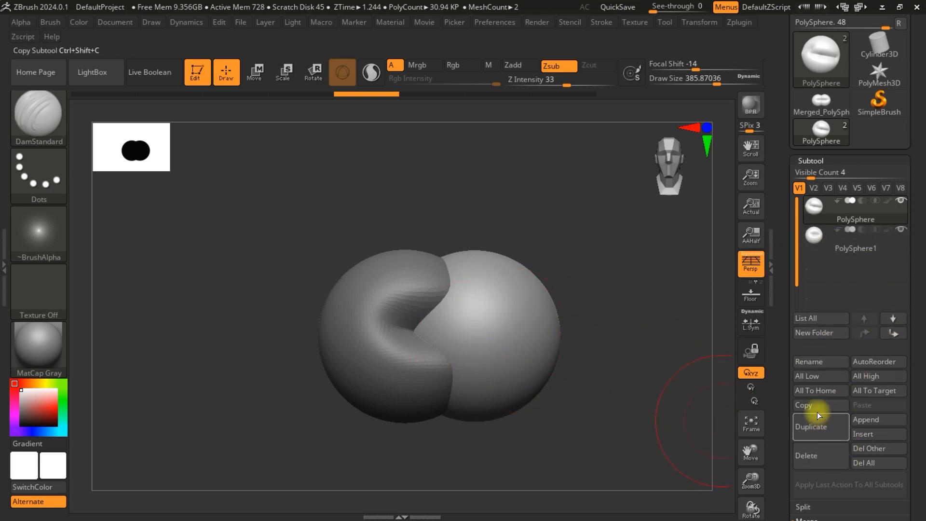
{"action": "left_click", "coordinate": [815, 427]}
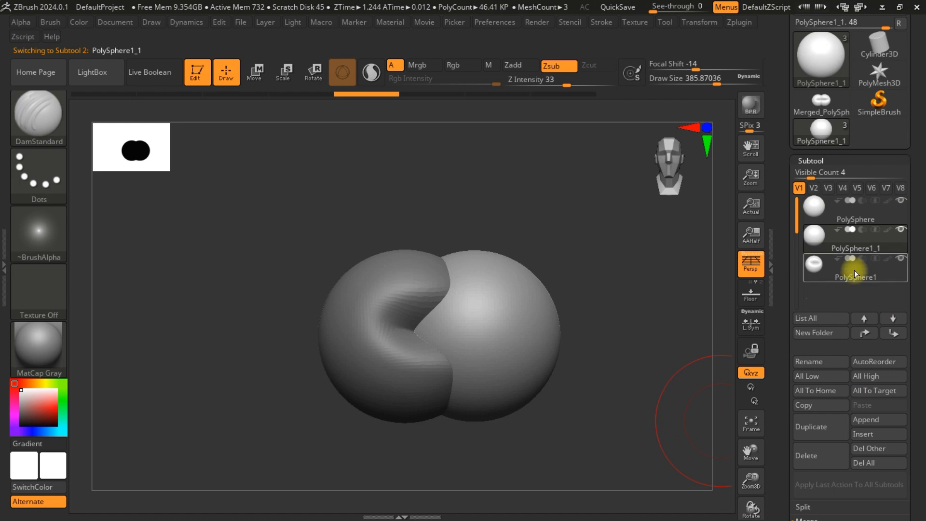
{"action": "left_click", "coordinate": [815, 427]}
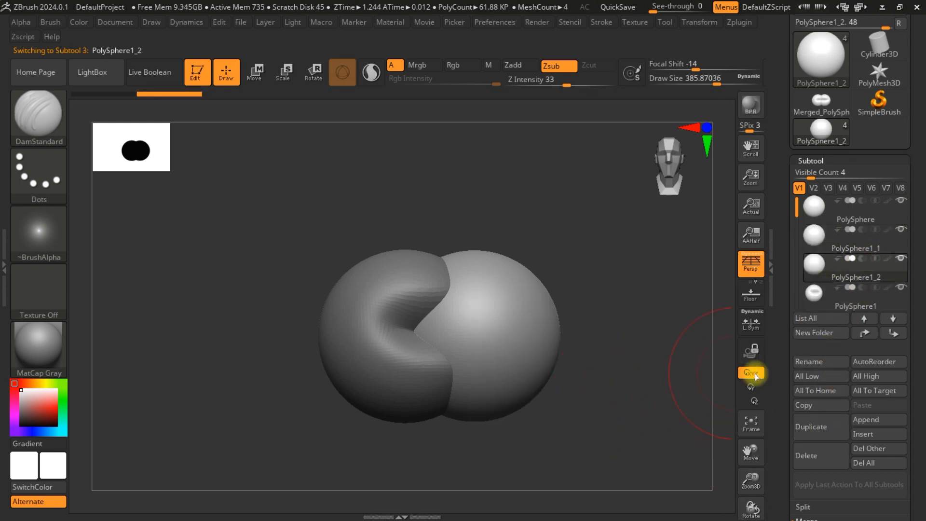
{"action": "mouse_move", "coordinate": [814, 283]}
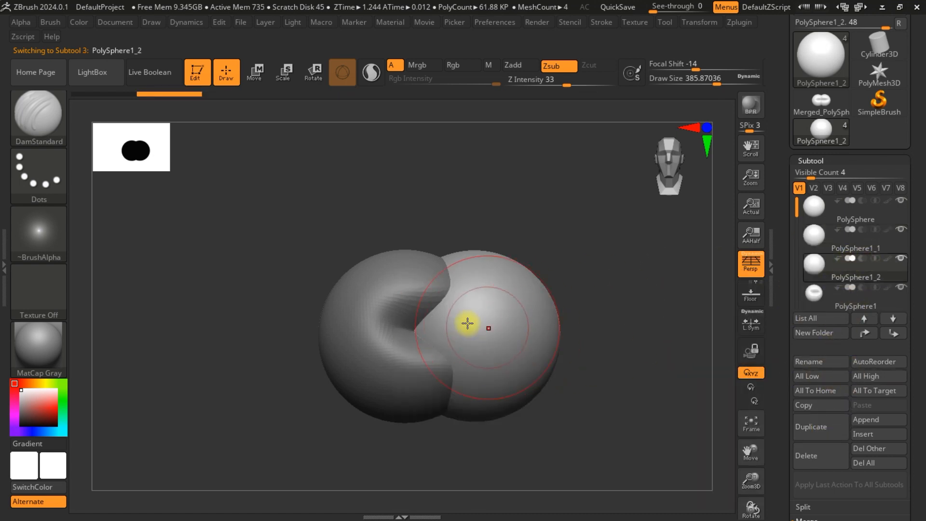
Step: Delete the second PolySphere duplicate and the grooved PolySphere1 subtool, confirming both deletions
{"action": "left_click", "coordinate": [814, 454]}
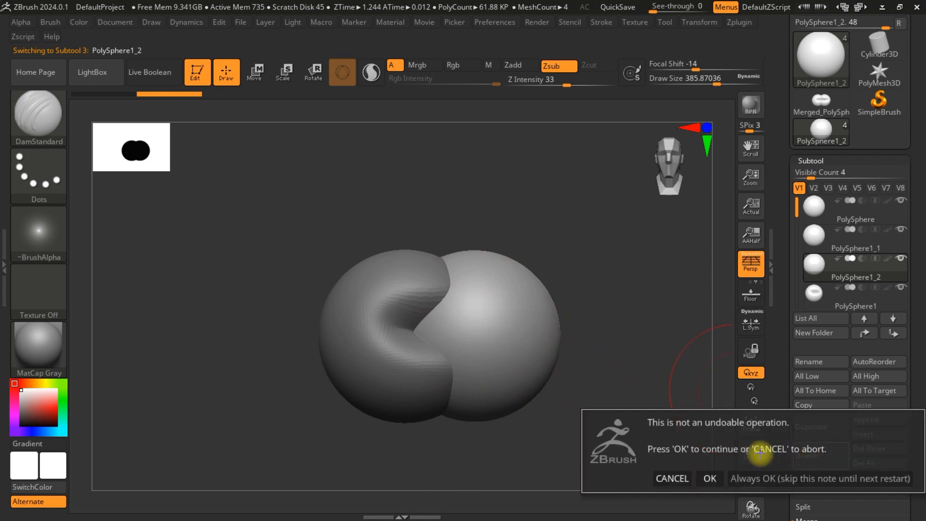
{"action": "left_click", "coordinate": [709, 477]}
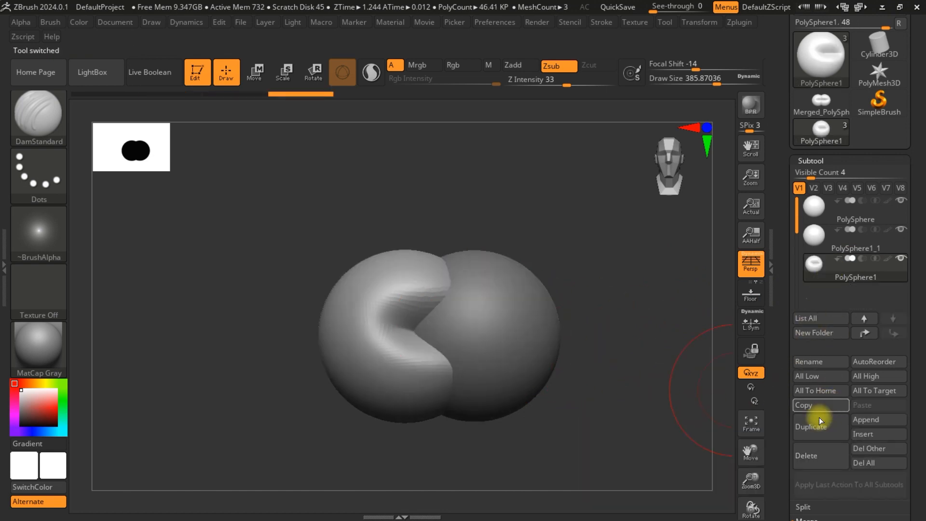
{"action": "left_click", "coordinate": [813, 460]}
{"action": "left_click", "coordinate": [717, 491]}
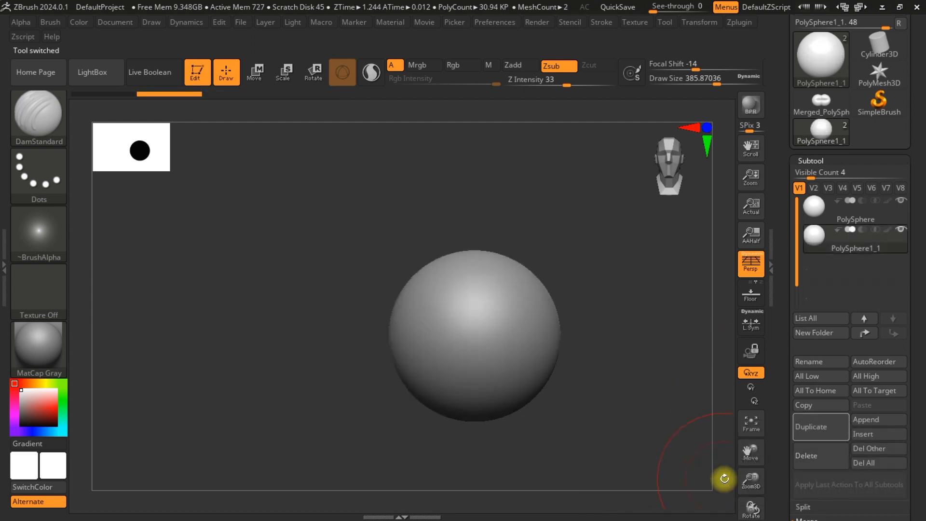
Step: Duplicate the remaining sphere once more and delete both duplicates, leaving only the PolySphere subtool
{"action": "left_click", "coordinate": [828, 428]}
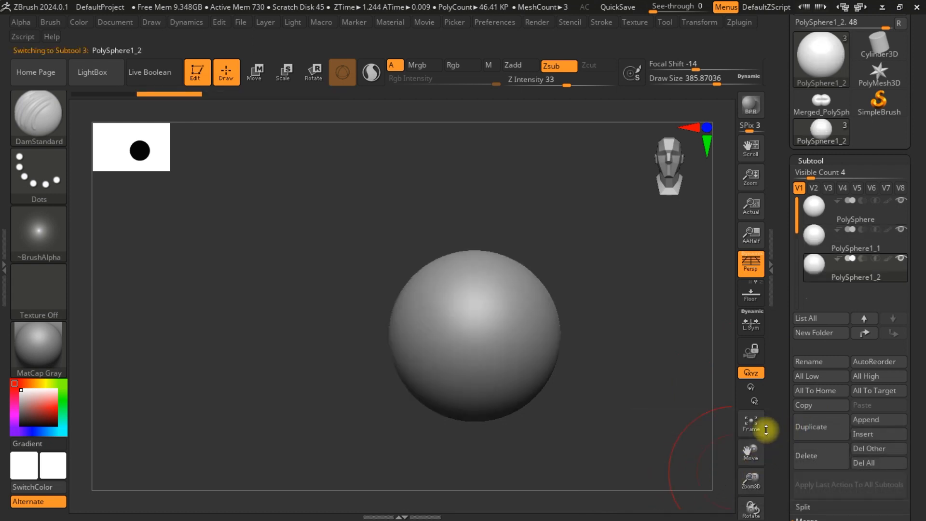
{"action": "left_click", "coordinate": [807, 456]}
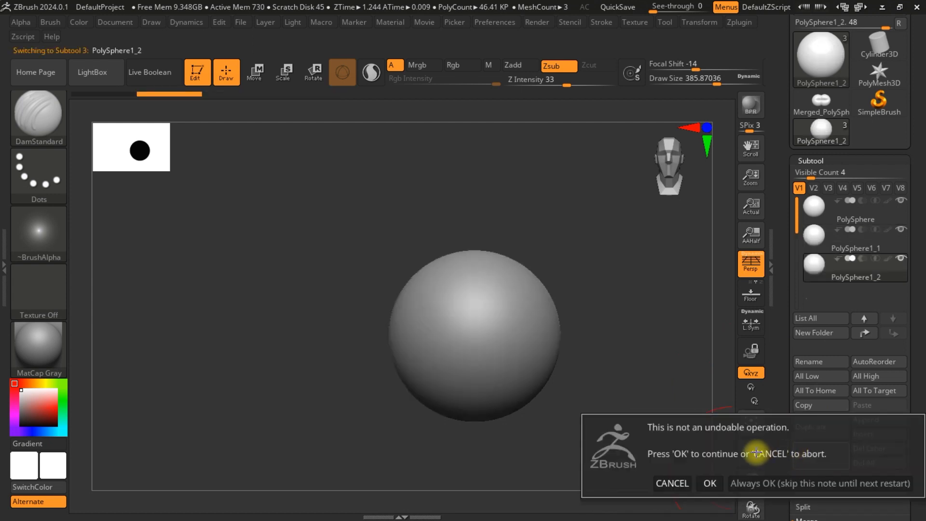
{"action": "left_click", "coordinate": [710, 483]}
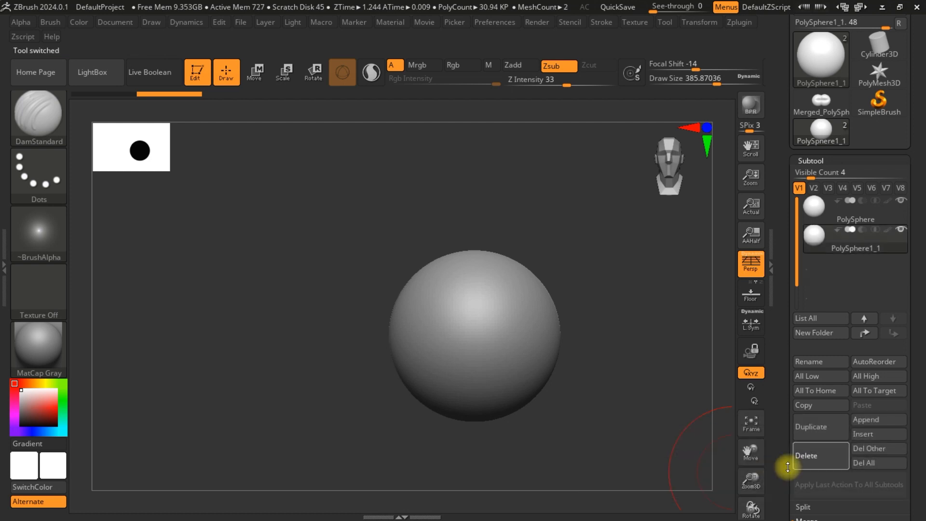
{"action": "left_click", "coordinate": [815, 454]}
{"action": "left_click", "coordinate": [710, 486]}
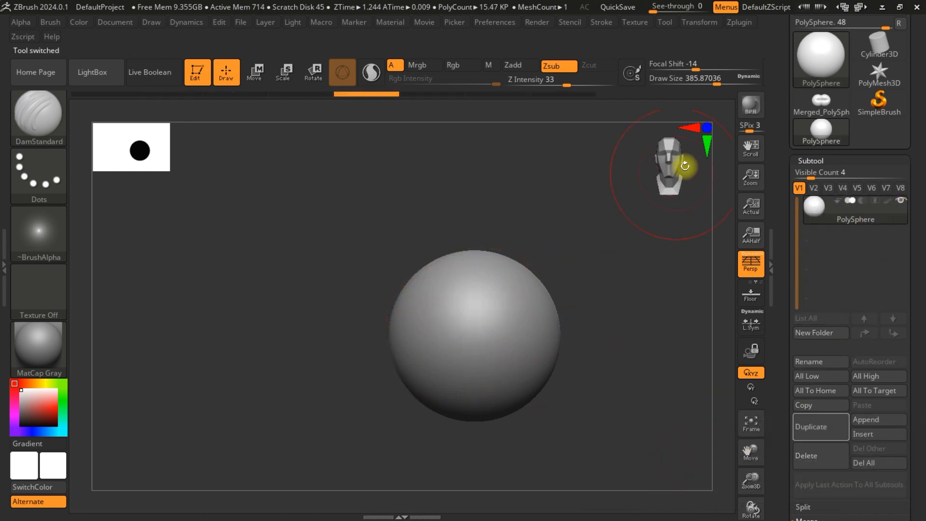
Step: Show the Move gizmo on the remaining sphere and reset the gizmo's orientation
{"action": "left_click_drag", "start_coordinate": [715, 128], "coordinate": [705, 130]}
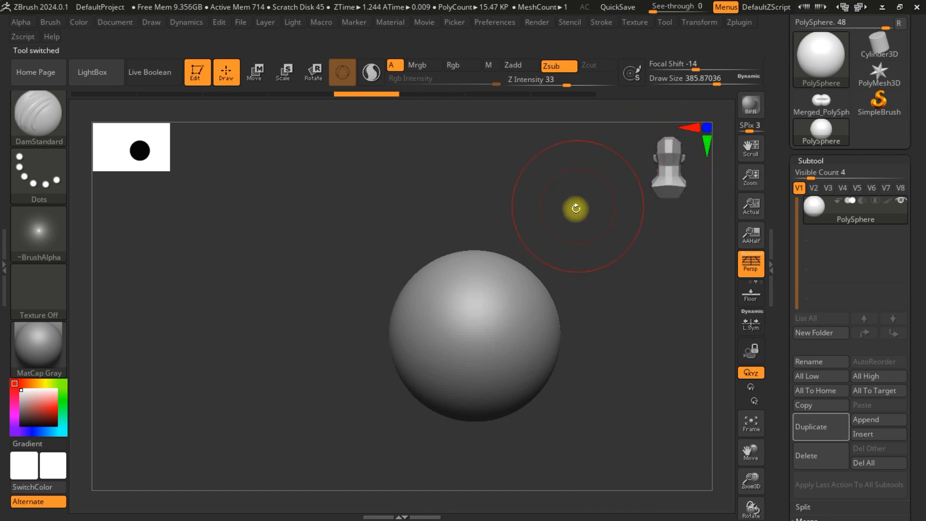
{"action": "left_click", "coordinate": [705, 128]}
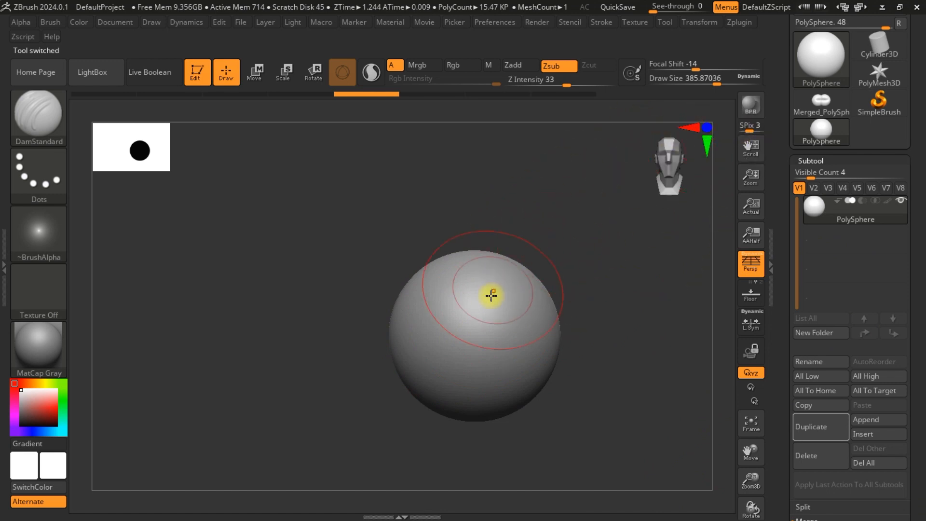
{"action": "left_click", "coordinate": [256, 71]}
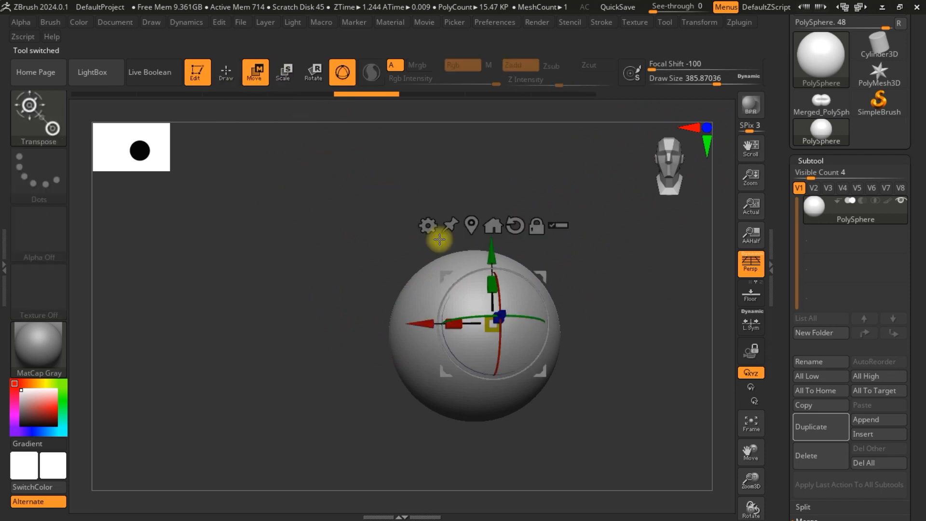
{"action": "left_click", "coordinate": [515, 225]}
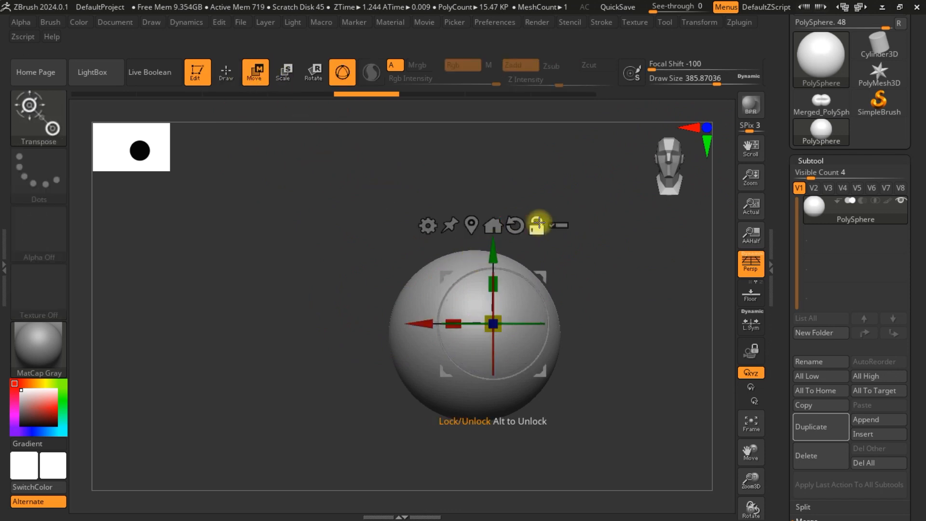
Step: Center the unlocked gizmo on the sphere and rotate it about 45° in the screen plane
{"action": "left_click", "coordinate": [471, 223]}
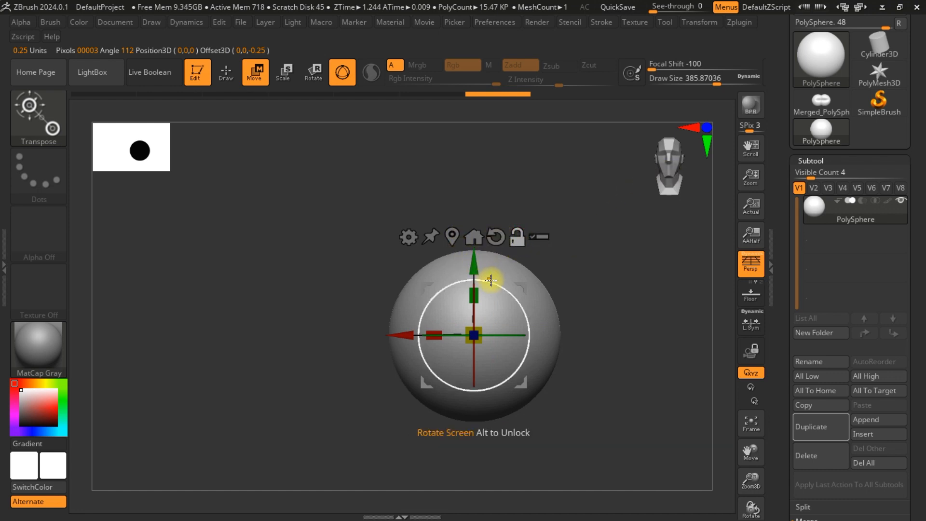
{"action": "left_click_drag", "start_coordinate": [490, 277], "coordinate": [509, 319]}
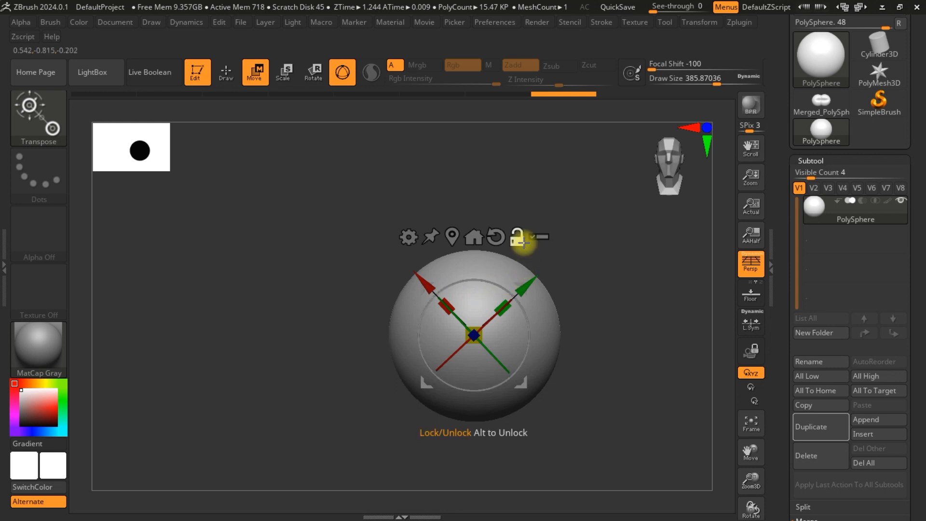
Step: Reset the gizmo's orientation, and move the unlocked gizmo along X off the sphere and back to the mesh center
{"action": "left_click", "coordinate": [498, 234]}
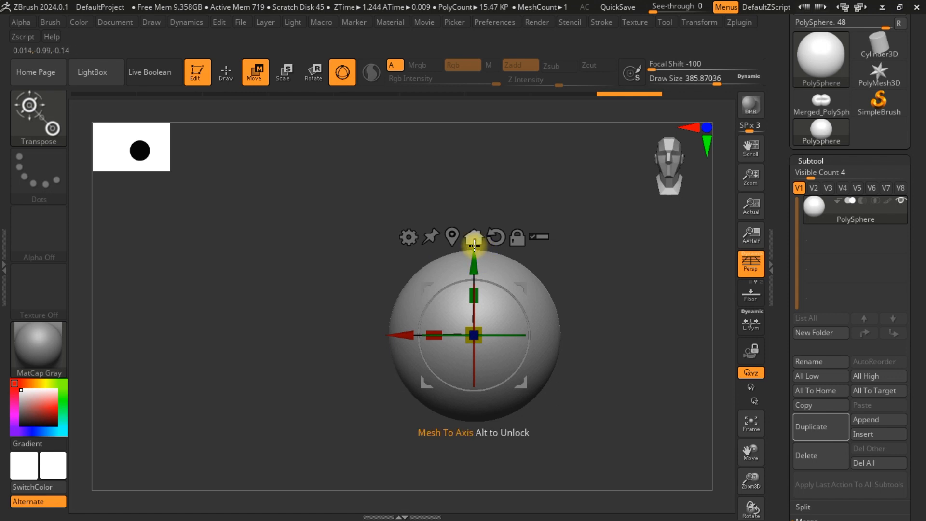
{"action": "left_click", "coordinate": [517, 237]}
{"action": "left_click_drag", "start_coordinate": [409, 335], "coordinate": [225, 323]}
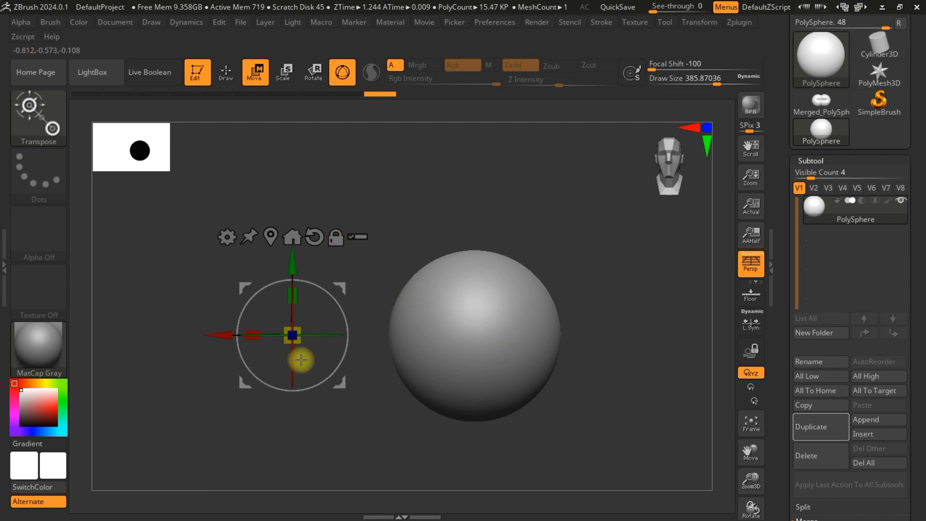
{"action": "left_click", "coordinate": [274, 236]}
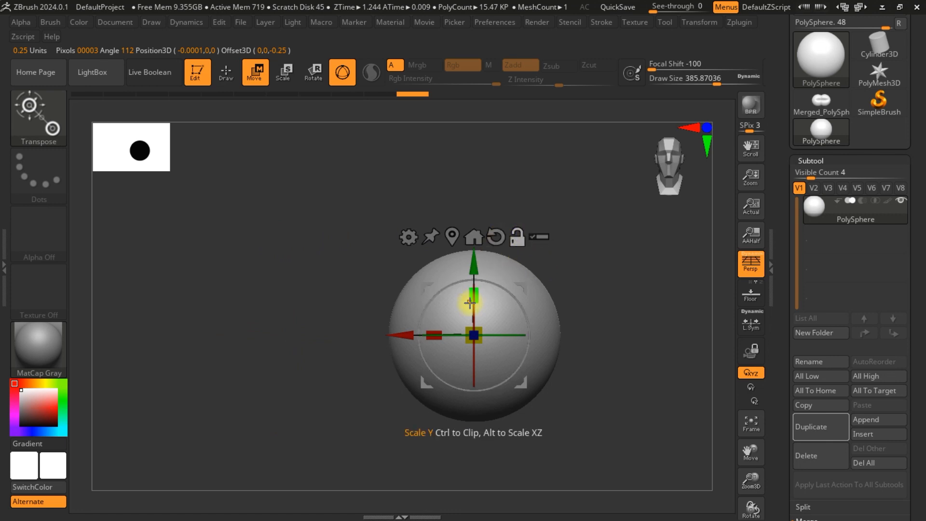
Step: Rotate the unlocked gizmo about 45° in the screen plane and reset its orientation again
{"action": "left_click", "coordinate": [517, 242]}
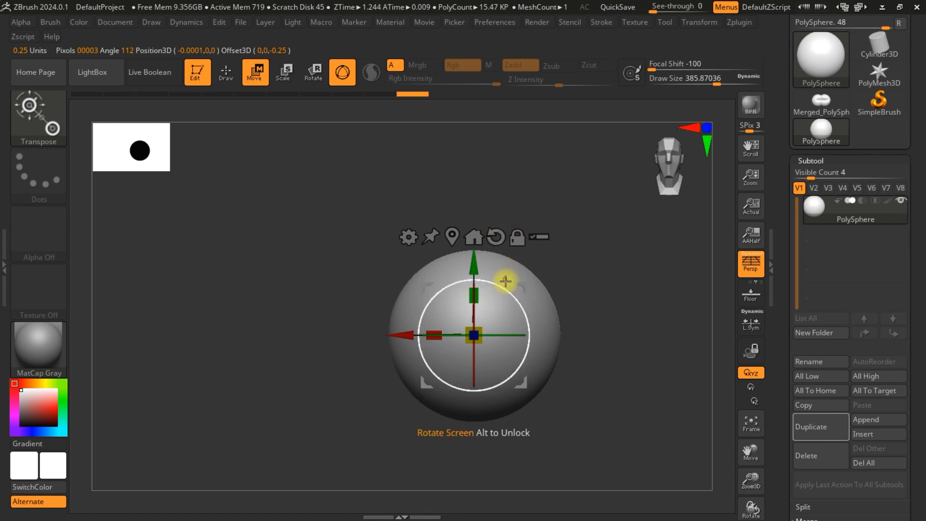
{"action": "left_click_drag", "start_coordinate": [463, 280], "coordinate": [492, 290]}
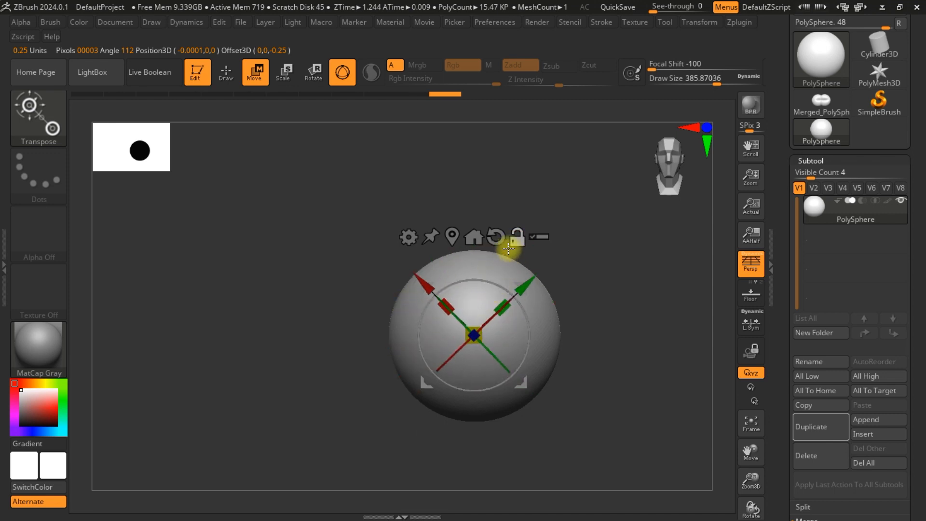
{"action": "left_click", "coordinate": [495, 237]}
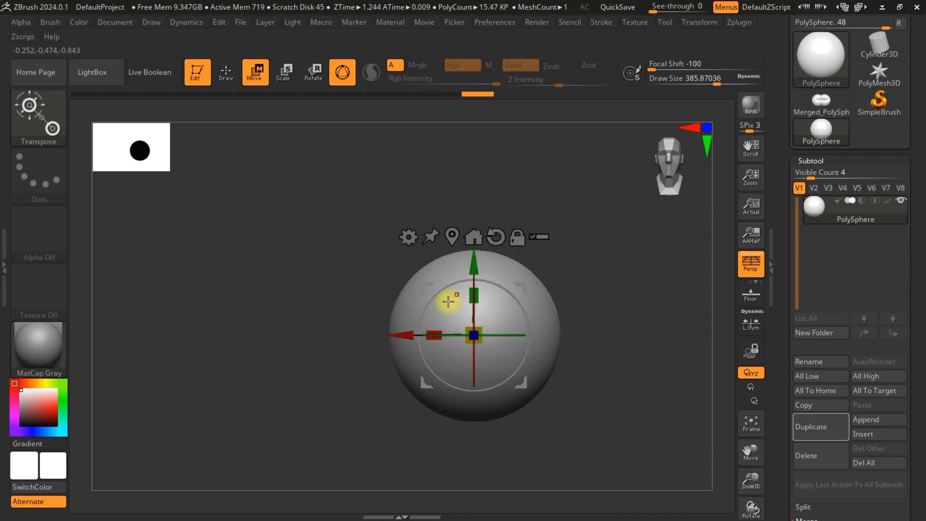
Step: Try moving the sphere slightly along the X axis and undo the move
{"action": "mouse_move", "coordinate": [397, 333]}
{"action": "left_mouse_down"}
{"action": "mouse_move", "coordinate": [378, 335]}
{"action": "mouse_move", "coordinate": [530, 341]}
{"action": "mouse_move", "coordinate": [368, 345]}
{"action": "mouse_move", "coordinate": [398, 344]}
{"action": "left_mouse_up"}
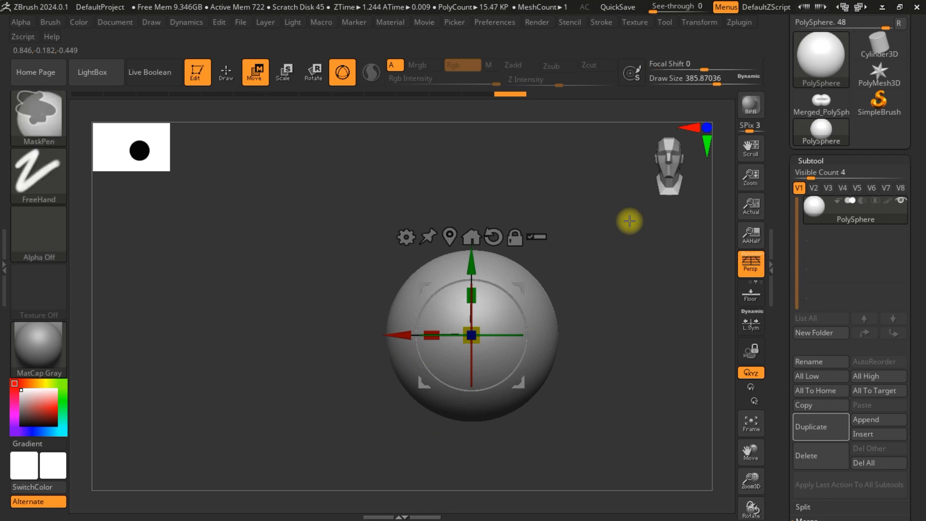
{"action": "key", "text": "ctrl+z"}
{"action": "key", "text": "ctrl+z"}
{"action": "key", "text": "ctrl+z"}
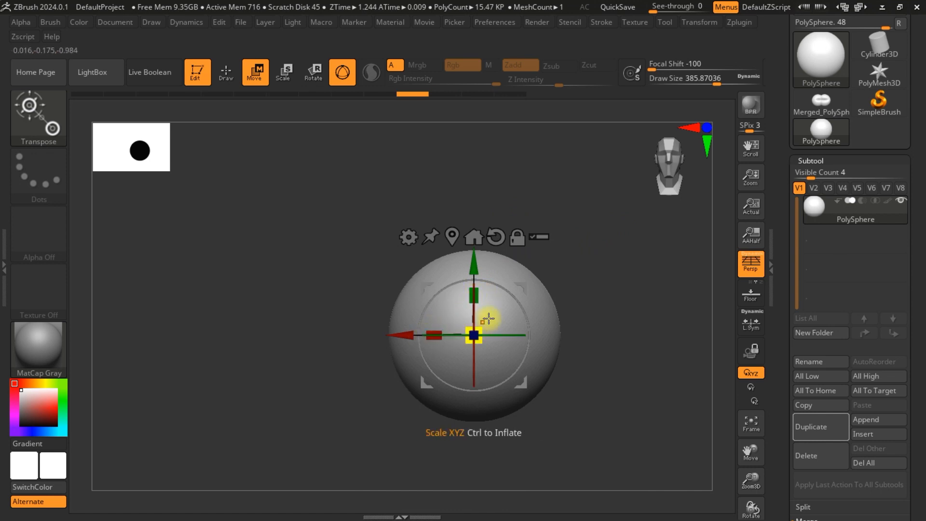
Step: Scale the sphere down along Y and stretch it along X into a long, flattened ellipsoid
{"action": "left_click_drag", "start_coordinate": [472, 292], "coordinate": [295, 287]}
{"action": "left_click", "coordinate": [410, 236]}
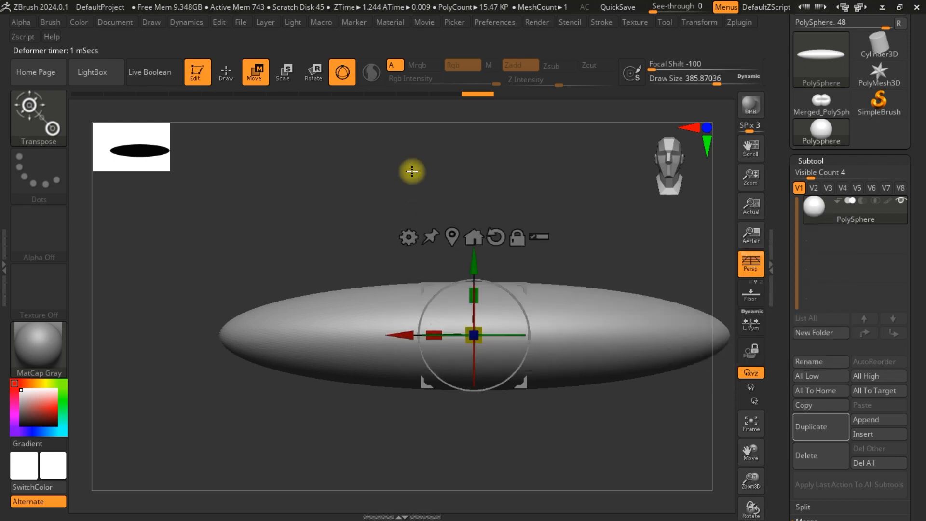
Step: Apply the Bend Arc deformer to the ellipsoid and bend it upward into a closed ring
{"action": "left_click", "coordinate": [409, 236]}
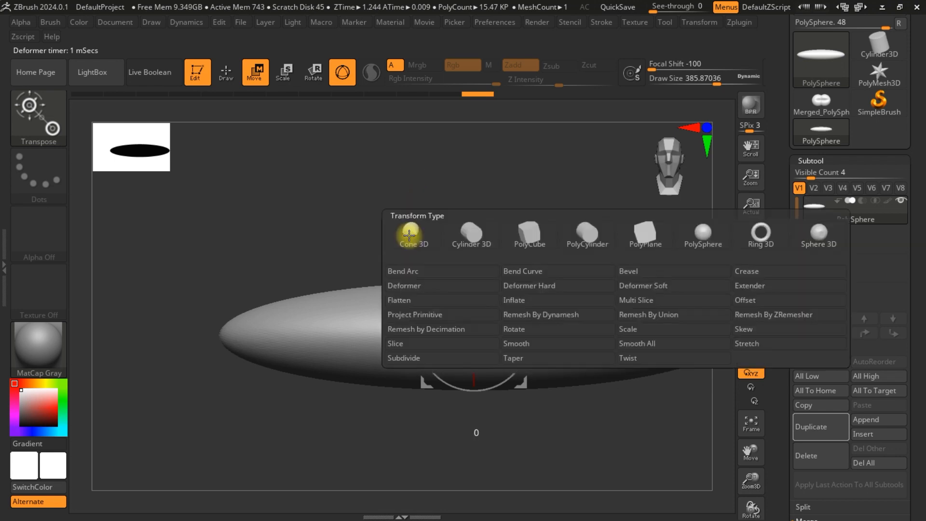
{"action": "left_click", "coordinate": [405, 271]}
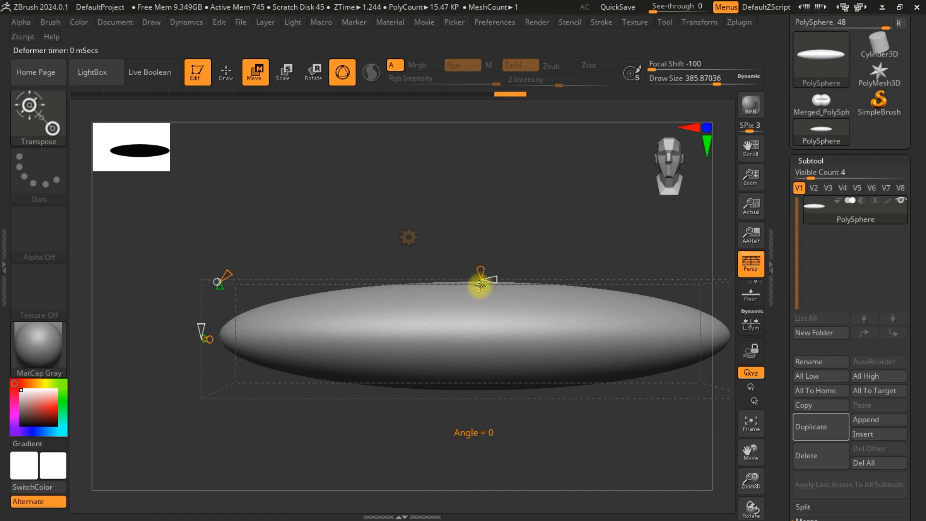
{"action": "left_click_drag", "start_coordinate": [477, 261], "coordinate": [617, 45]}
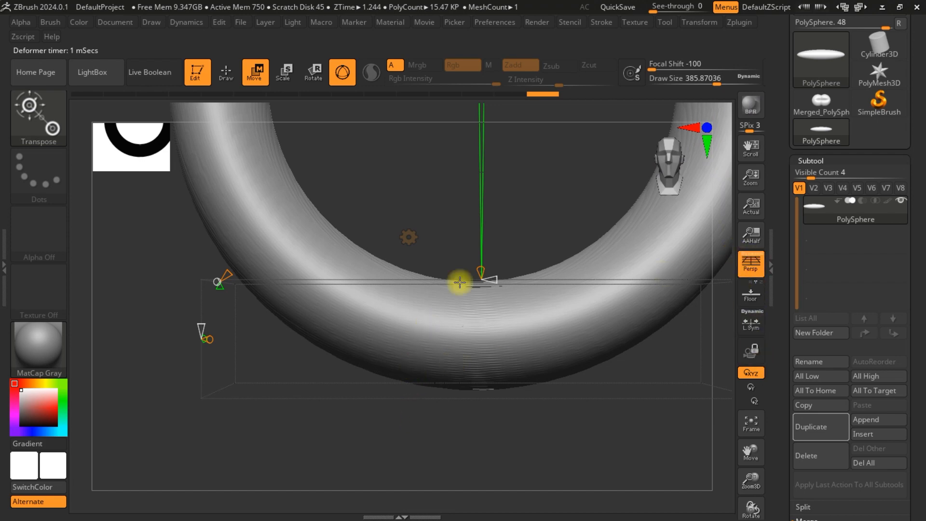
Step: Reduce the Bend Arc angle so the ring opens into a crescent, and accept the deformation
{"action": "right_click_drag", "start_coordinate": [552, 214], "coordinate": [571, 153], "text": "ctrl"}
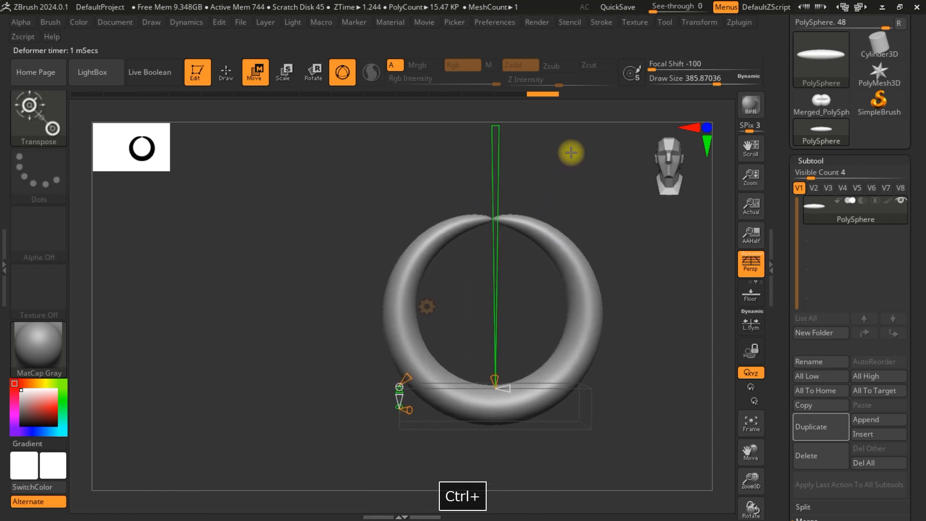
{"action": "right_click_drag", "start_coordinate": [552, 283], "coordinate": [530, 190], "text": "ctrl"}
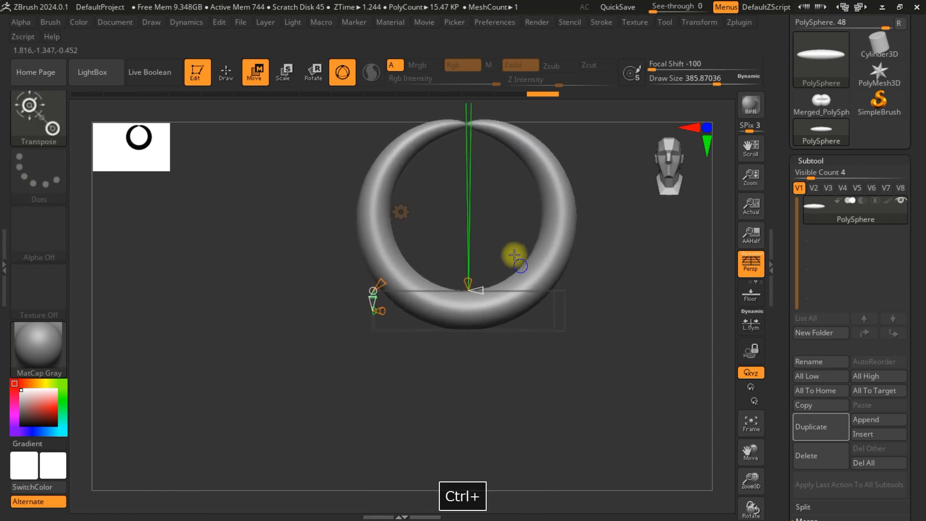
{"action": "right_click_drag", "start_coordinate": [514, 254], "coordinate": [494, 248], "text": "ctrl"}
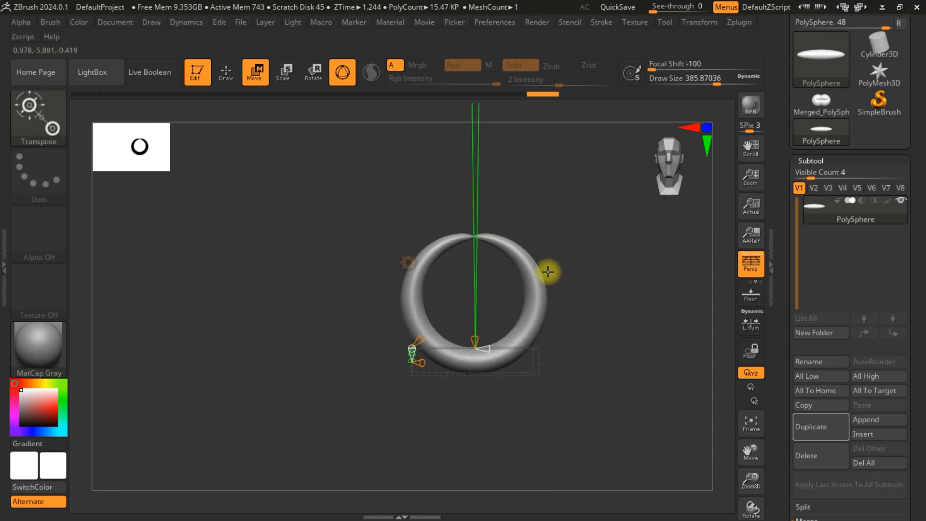
{"action": "right_click_drag", "start_coordinate": [554, 233], "coordinate": [479, 207], "text": "ctrl"}
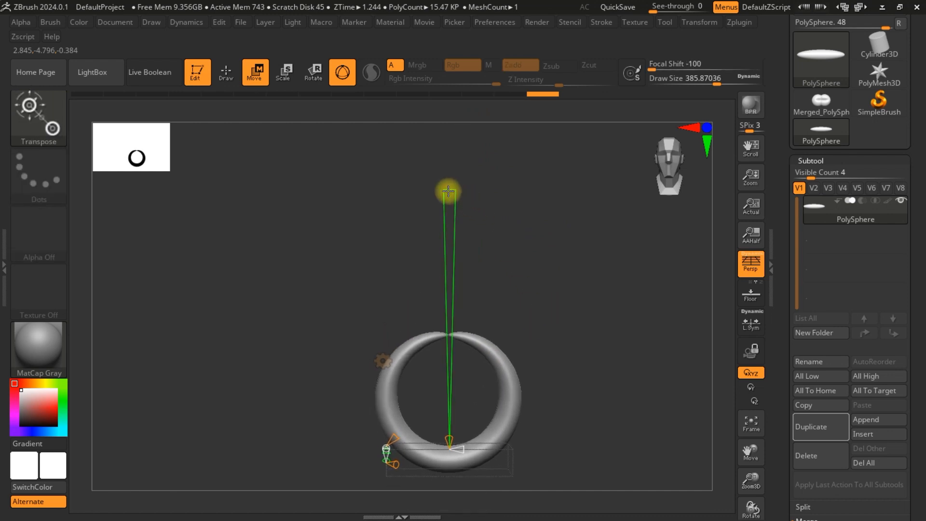
{"action": "left_click_drag", "start_coordinate": [448, 191], "coordinate": [446, 214]}
{"action": "left_click_drag", "start_coordinate": [444, 295], "coordinate": [444, 321]}
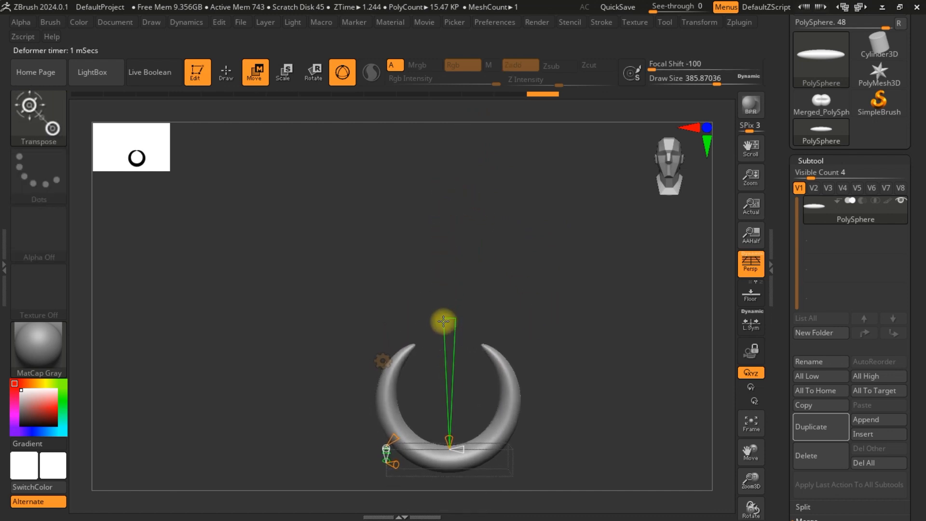
{"action": "left_click_drag", "start_coordinate": [564, 389], "coordinate": [513, 413]}
{"action": "left_click", "coordinate": [386, 364]}
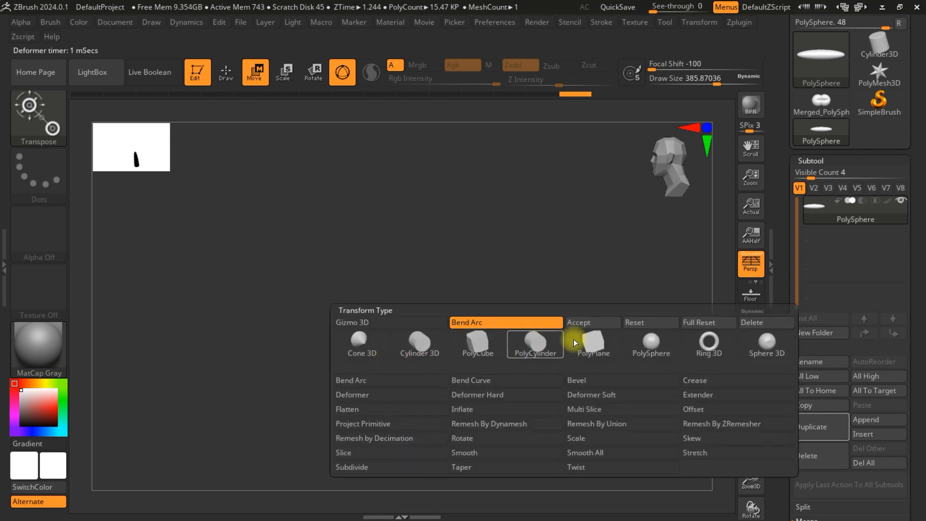
{"action": "left_click", "coordinate": [595, 323]}
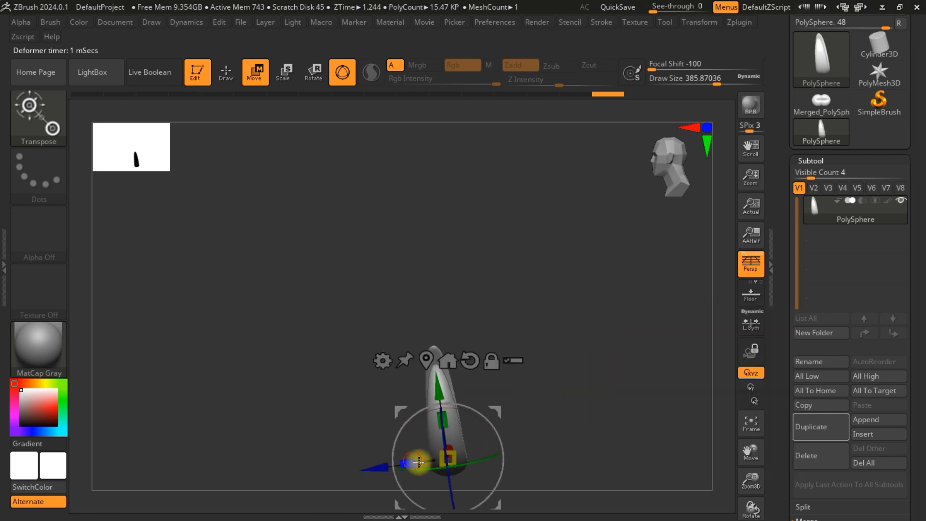
Step: Apply Bend Arc to the crescent again across its thickness to form a bowl-like shape, and accept it
{"action": "left_click_drag", "start_coordinate": [470, 419], "coordinate": [562, 433]}
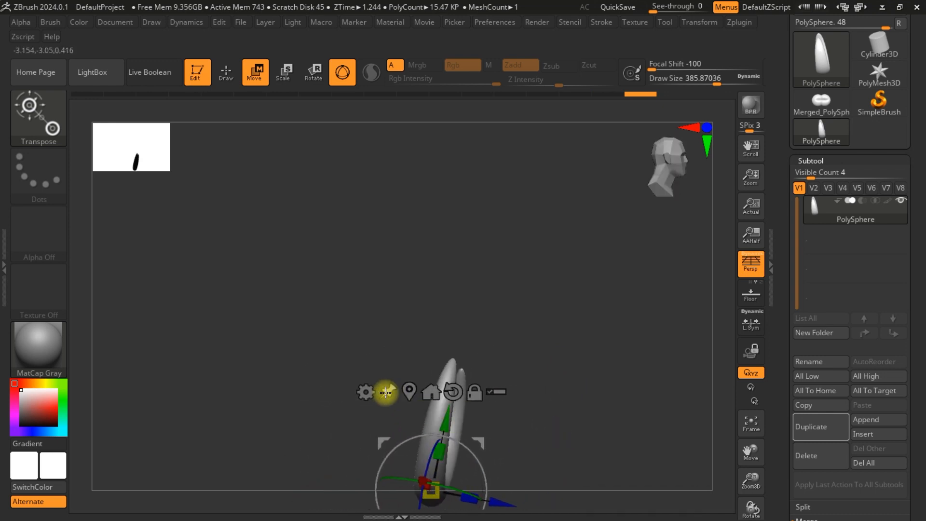
{"action": "left_click", "coordinate": [364, 392]}
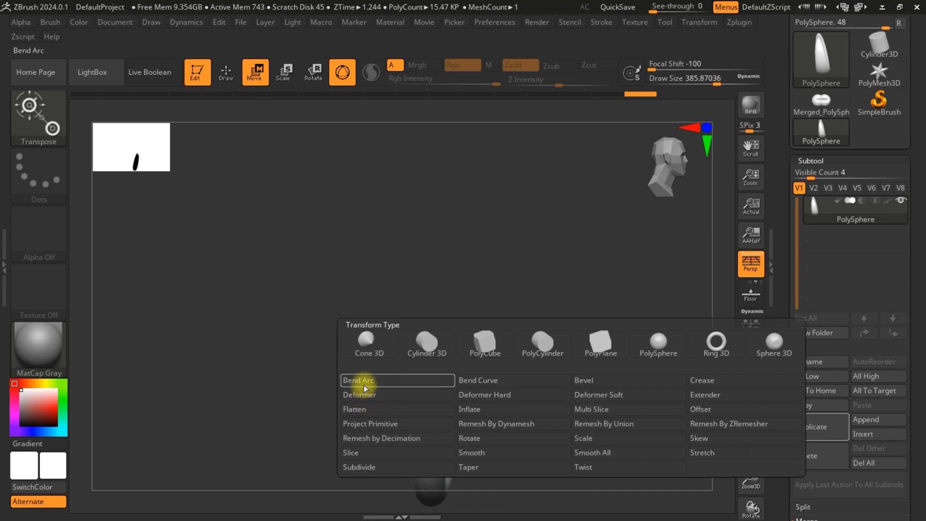
{"action": "left_click", "coordinate": [365, 383]}
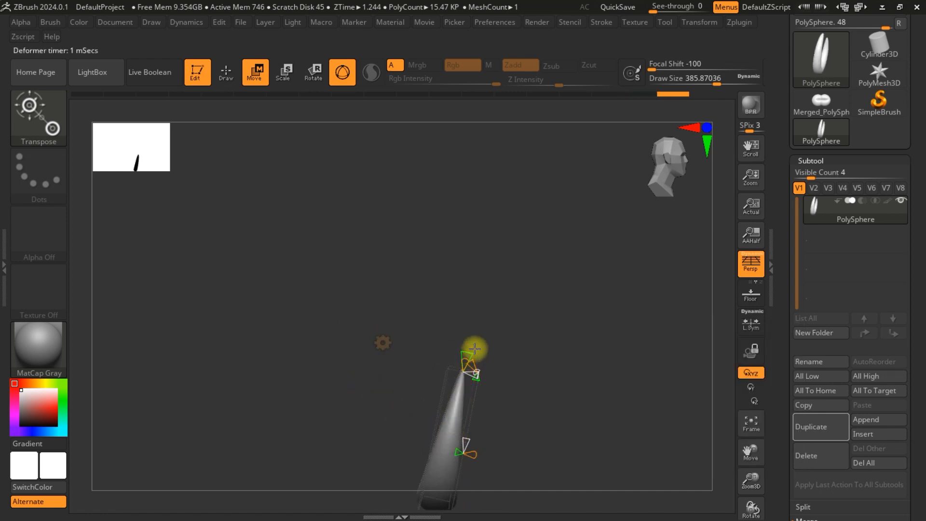
{"action": "left_click_drag", "start_coordinate": [475, 348], "coordinate": [490, 289]}
{"action": "left_click_drag", "start_coordinate": [539, 325], "coordinate": [568, 300]}
{"action": "left_click", "coordinate": [384, 341]}
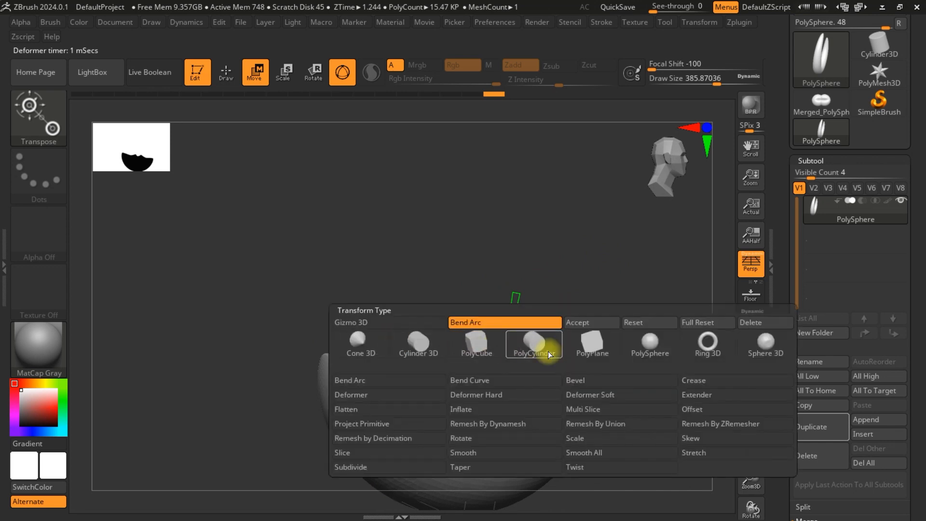
{"action": "left_click", "coordinate": [592, 323]}
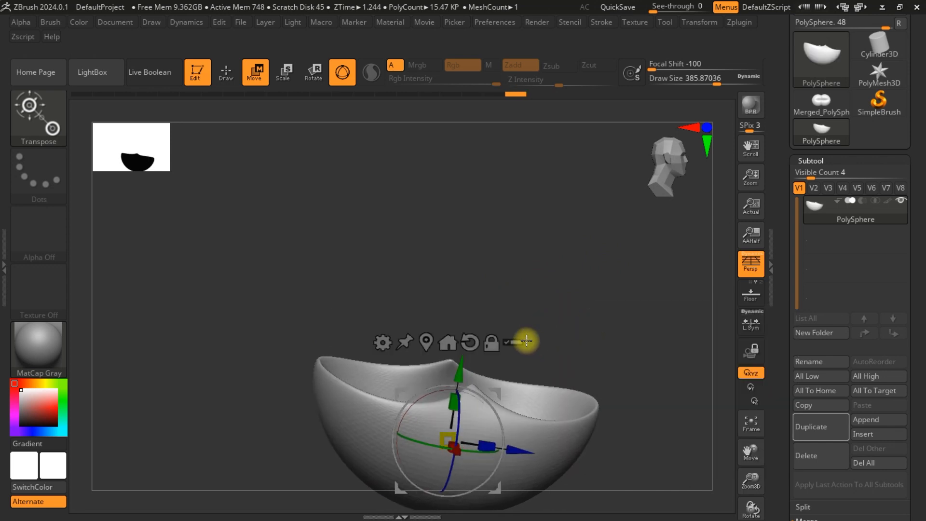
Step: Undo the Bend Arc deformations back to the unbent ellipsoid
{"action": "key", "text": "ctrl+z"}
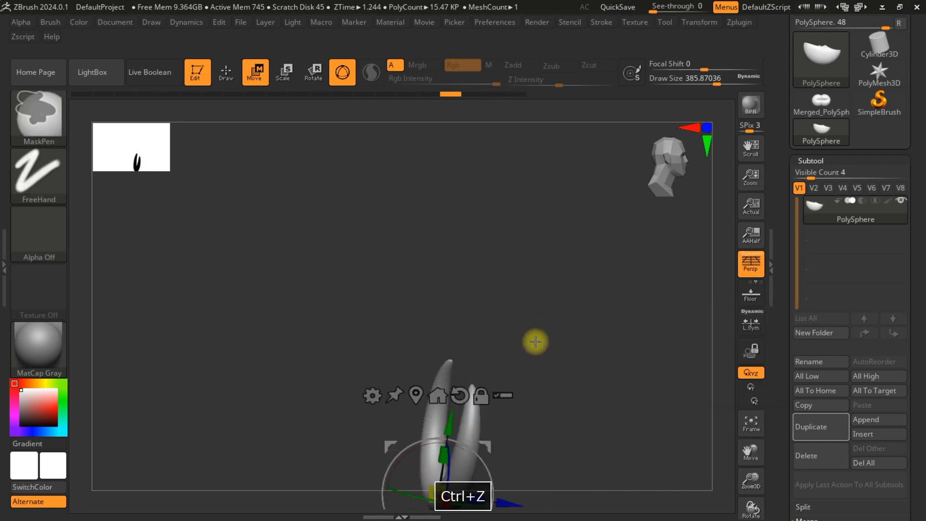
{"action": "key", "text": "ctrl+z"}
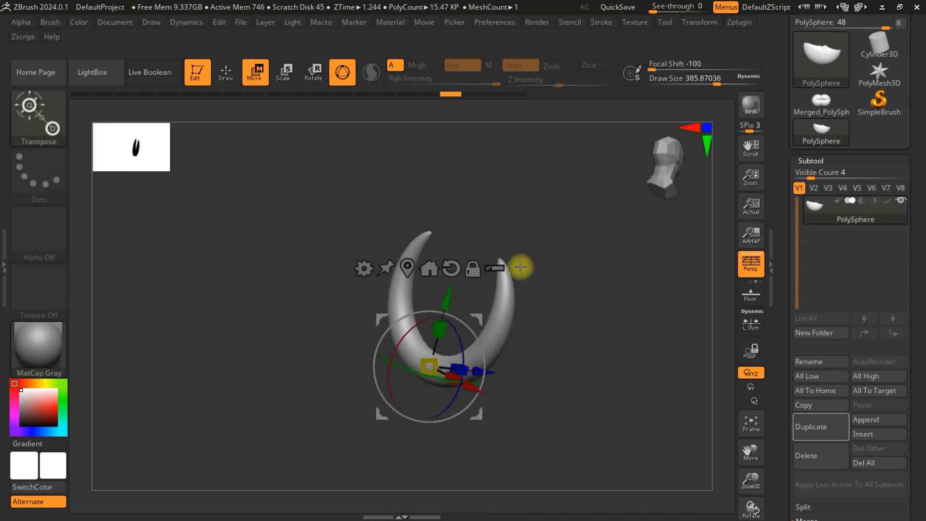
{"action": "key", "text": "ctrl+z"}
{"action": "key", "text": "ctrl+z"}
{"action": "key", "text": "ctrl+z"}
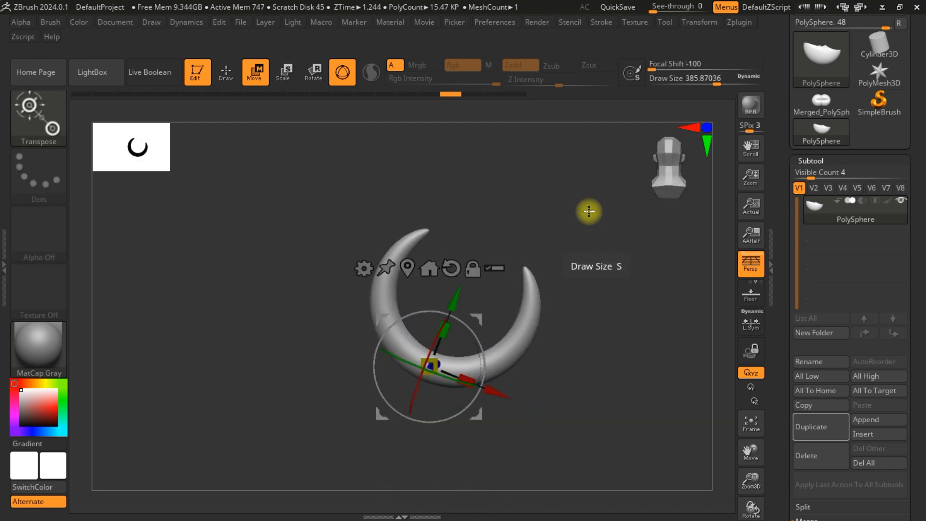
{"action": "key", "text": "ctrl+z"}
{"action": "key", "text": "ctrl+z"}
{"action": "key", "text": "ctrl+z"}
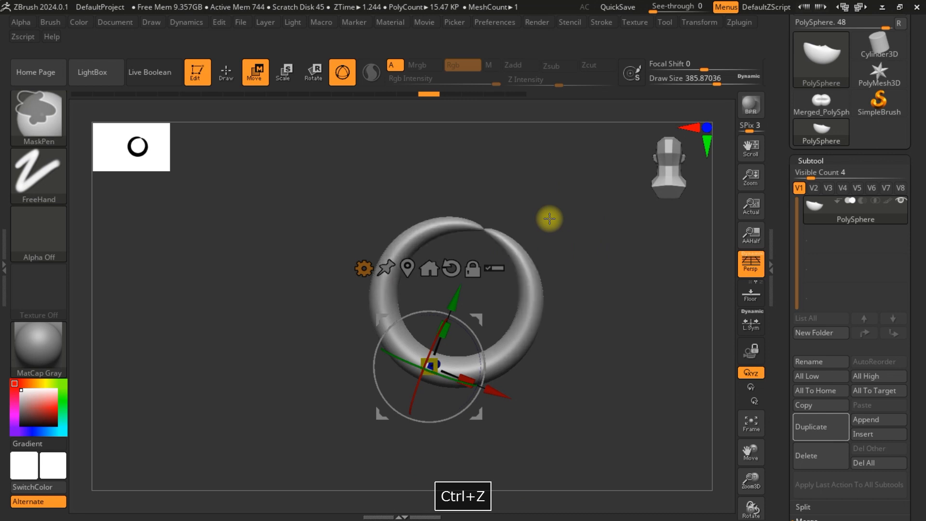
{"action": "key", "text": "ctrl+z"}
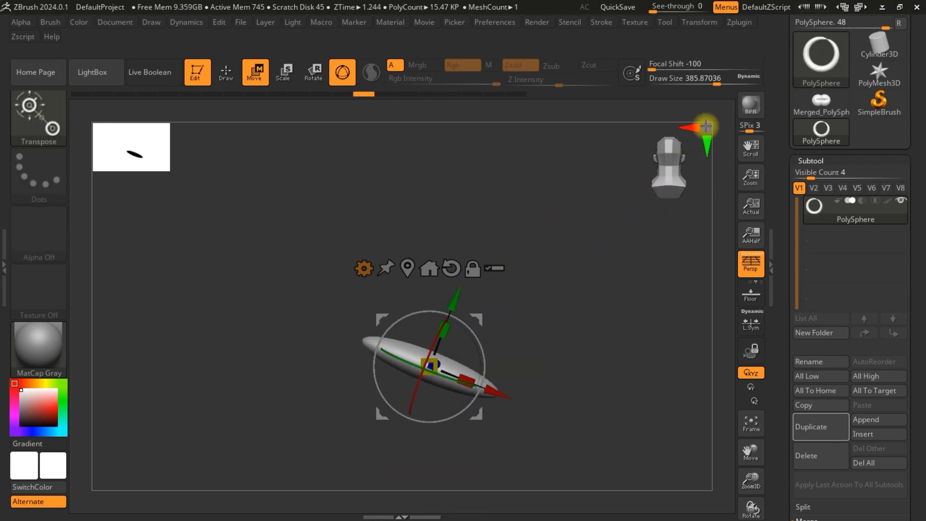
Step: Align the view to the front of the ellipsoid and apply the Deformer cage to it
{"action": "left_click", "coordinate": [706, 127]}
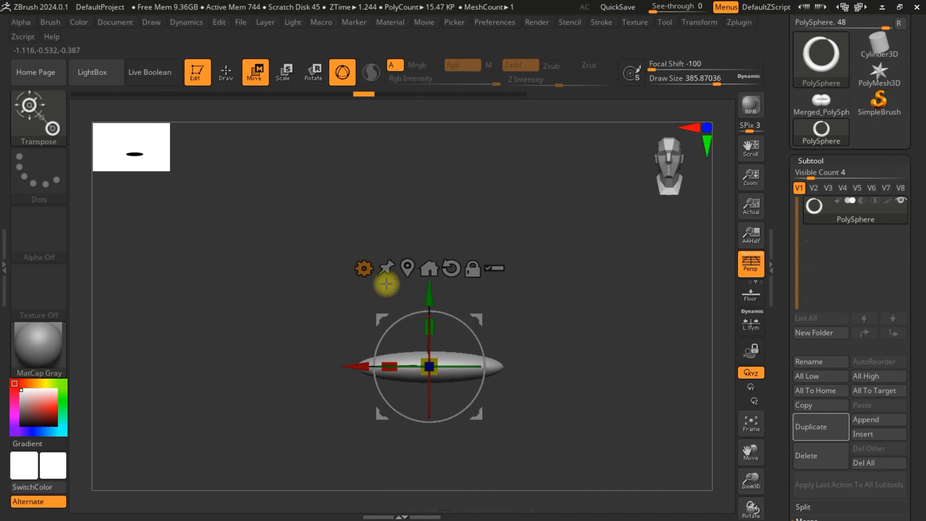
{"action": "left_click", "coordinate": [365, 268]}
{"action": "left_click", "coordinate": [341, 340]}
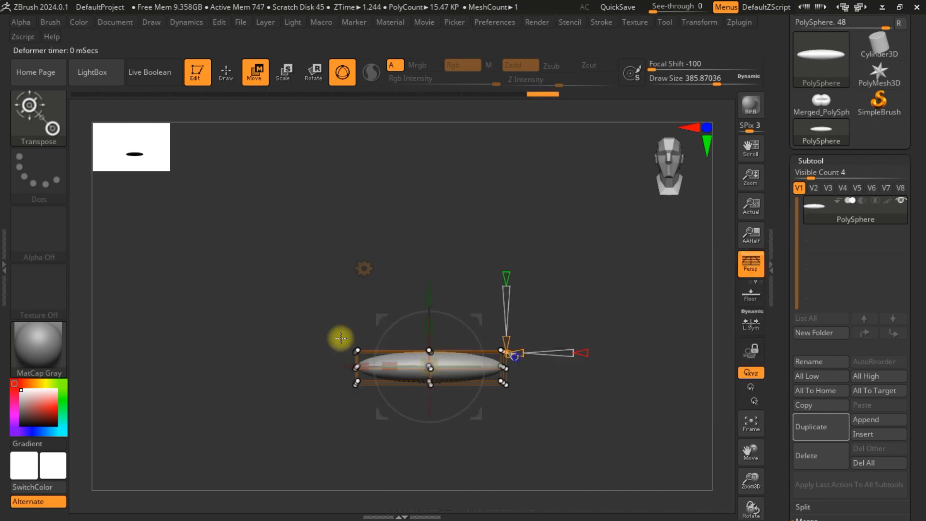
Step: Pull several of the Deformer cage's outer control points away from the ellipsoid to warp it into an irregular faceted shape
{"action": "left_click_drag", "start_coordinate": [410, 312], "coordinate": [315, 497]}
{"action": "left_click_drag", "start_coordinate": [443, 341], "coordinate": [535, 173]}
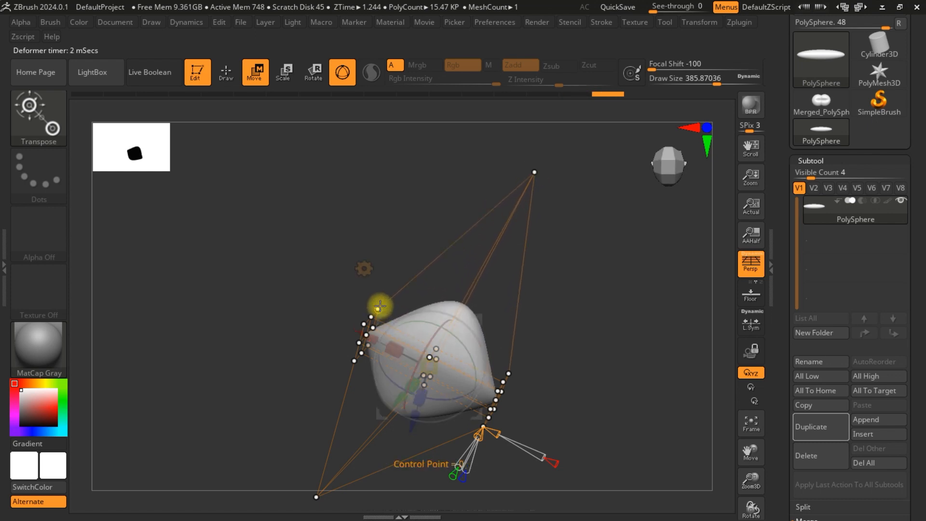
{"action": "left_click_drag", "start_coordinate": [373, 299], "coordinate": [316, 235]}
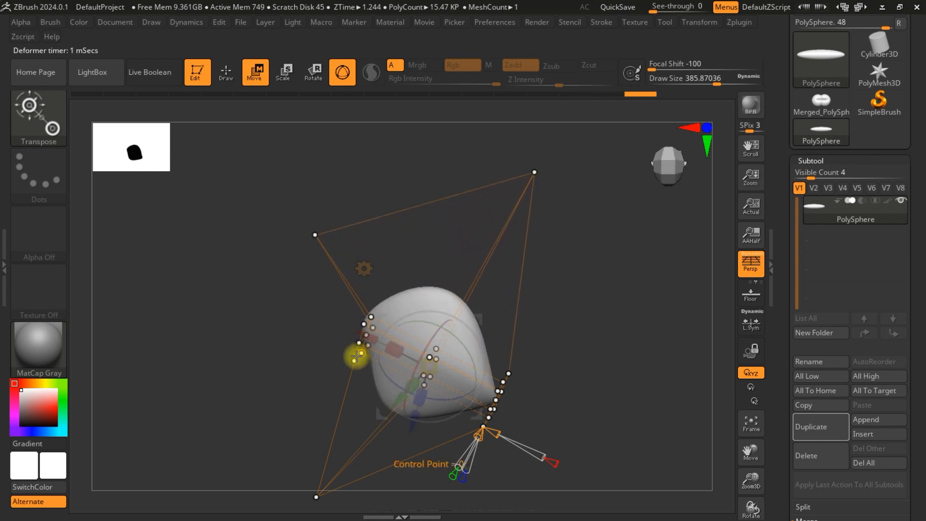
{"action": "left_click_drag", "start_coordinate": [359, 342], "coordinate": [254, 371]}
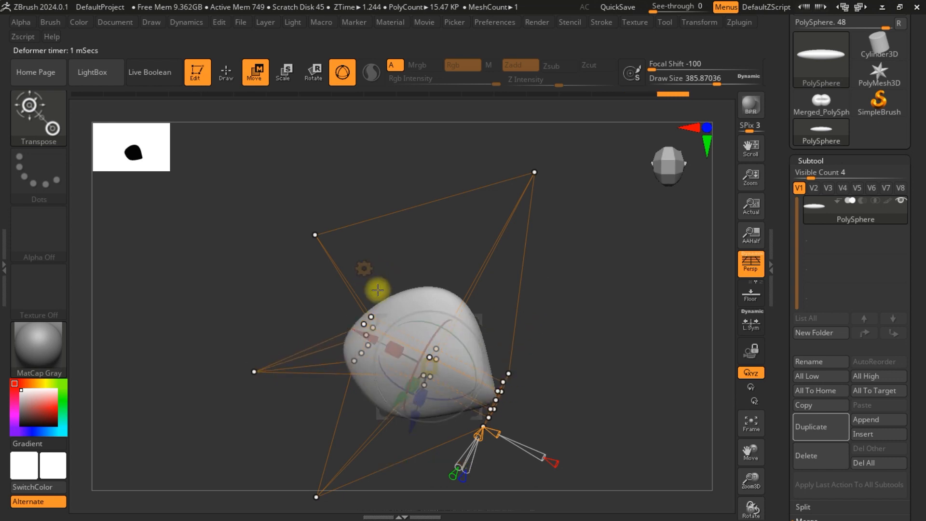
{"action": "left_click_drag", "start_coordinate": [511, 381], "coordinate": [349, 359]}
{"action": "left_click_drag", "start_coordinate": [467, 398], "coordinate": [344, 457]}
{"action": "left_click_drag", "start_coordinate": [596, 345], "coordinate": [440, 352]}
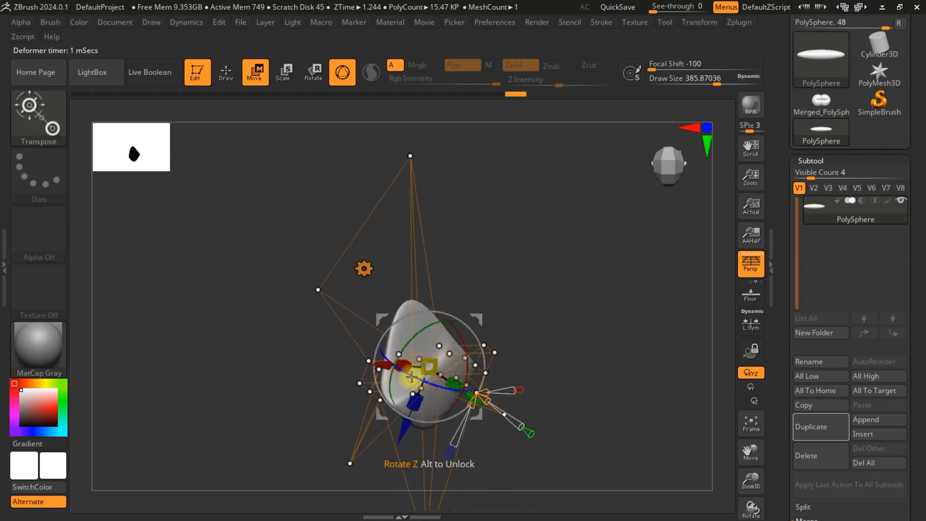
Step: Accept the Deformer cage's changes to the warped shape
{"action": "left_click_drag", "start_coordinate": [527, 277], "coordinate": [626, 253]}
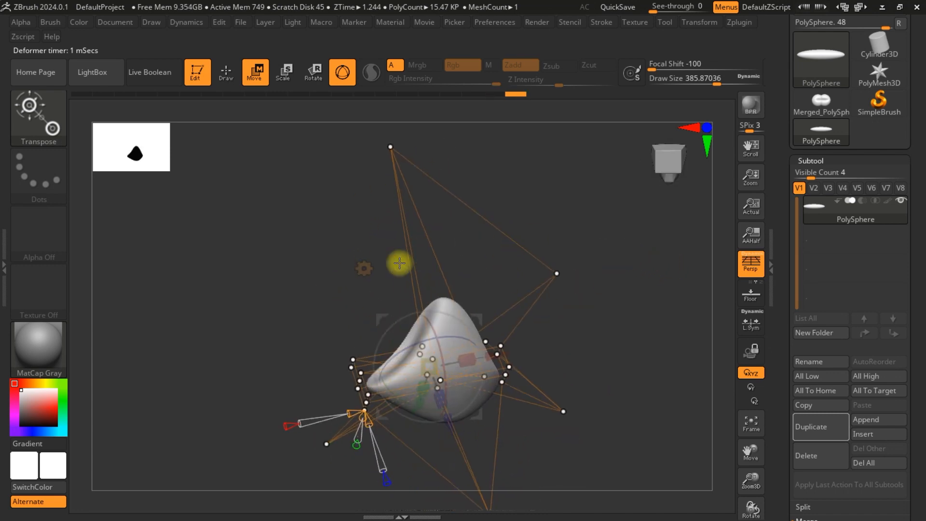
{"action": "left_click", "coordinate": [364, 268]}
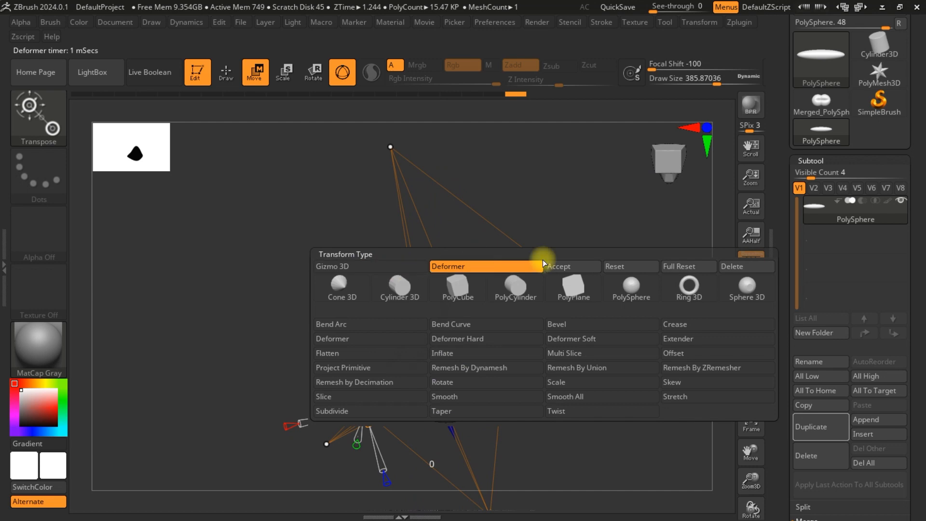
{"action": "left_click", "coordinate": [574, 266]}
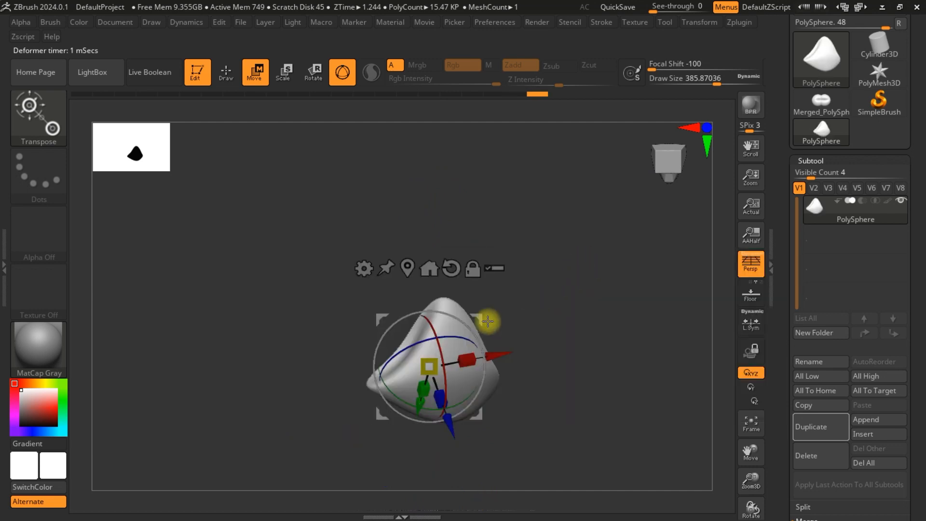
Step: Undo the Deformer warping and the earlier stretching back to the original round sphere
{"action": "key", "text": "ctrl+z"}
{"action": "key", "text": "ctrl+z"}
{"action": "key", "text": "ctrl+z"}
{"action": "key", "text": "ctrl+z"}
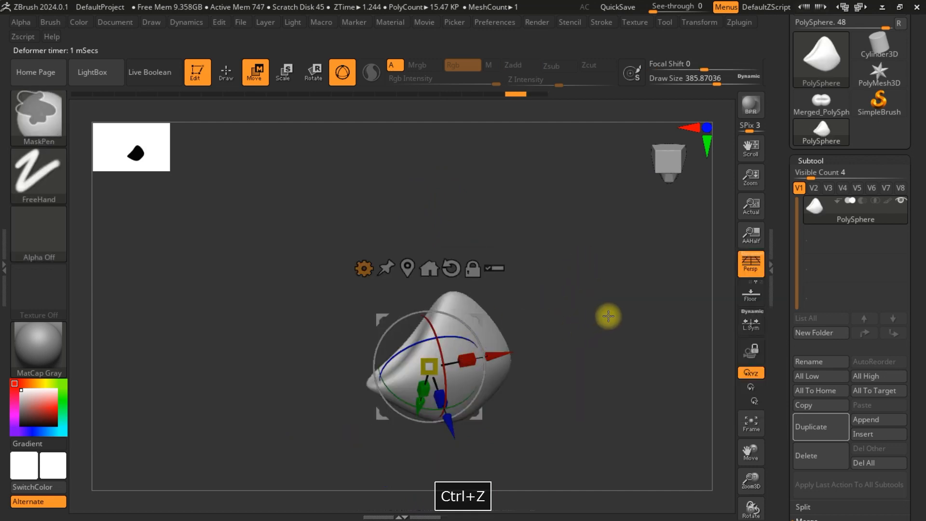
{"action": "key", "text": "ctrl+z"}
{"action": "key", "text": "ctrl+z"}
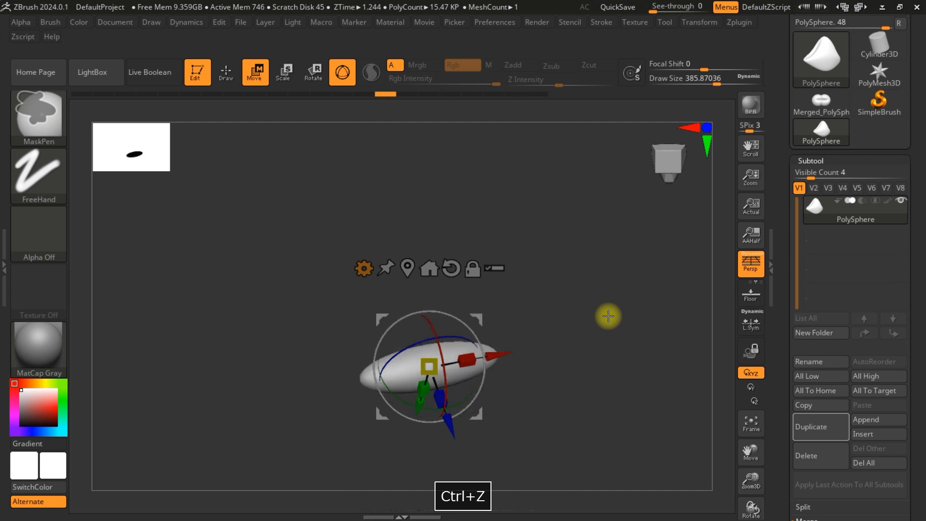
{"action": "key", "text": "ctrl+z"}
{"action": "key", "text": "ctrl+z"}
{"action": "key", "text": "ctrl+z"}
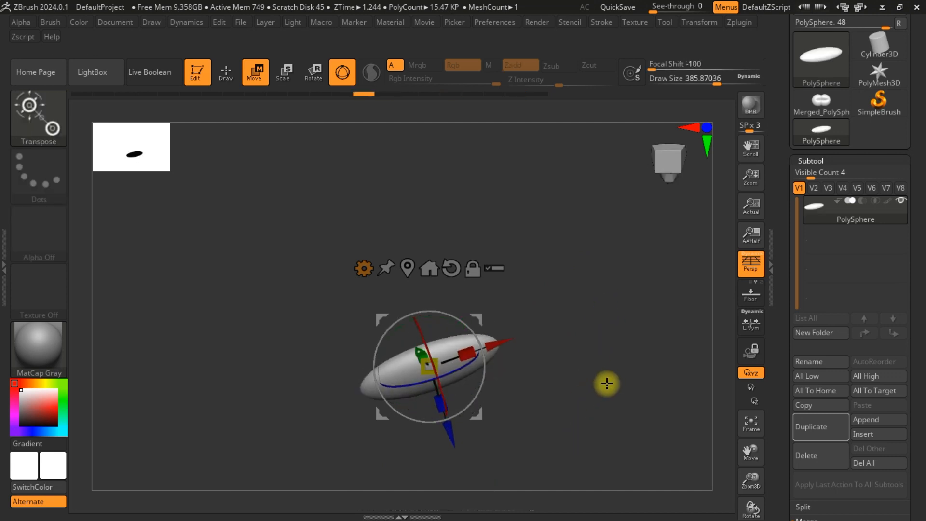
{"action": "key", "text": "ctrl+z"}
{"action": "key", "text": "ctrl+z"}
{"action": "key", "text": "ctrl+z"}
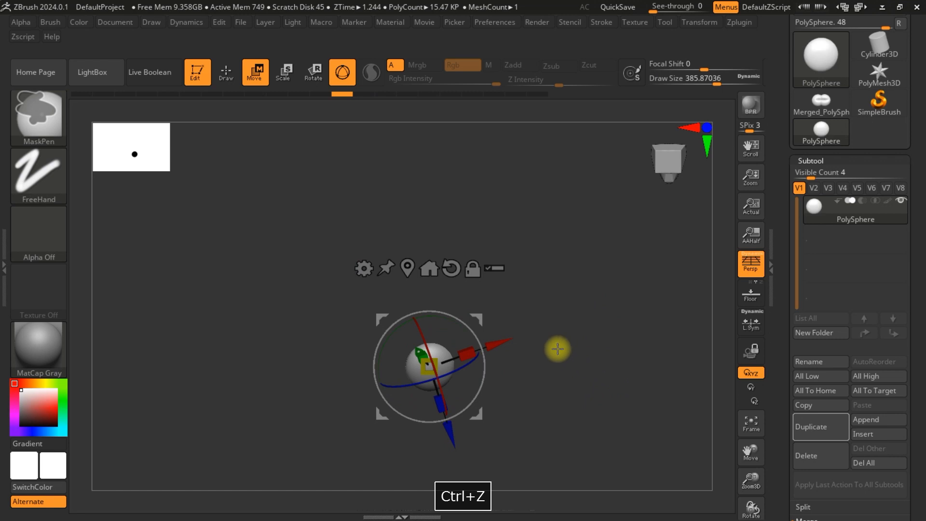
{"action": "key", "text": "ctrl+z"}
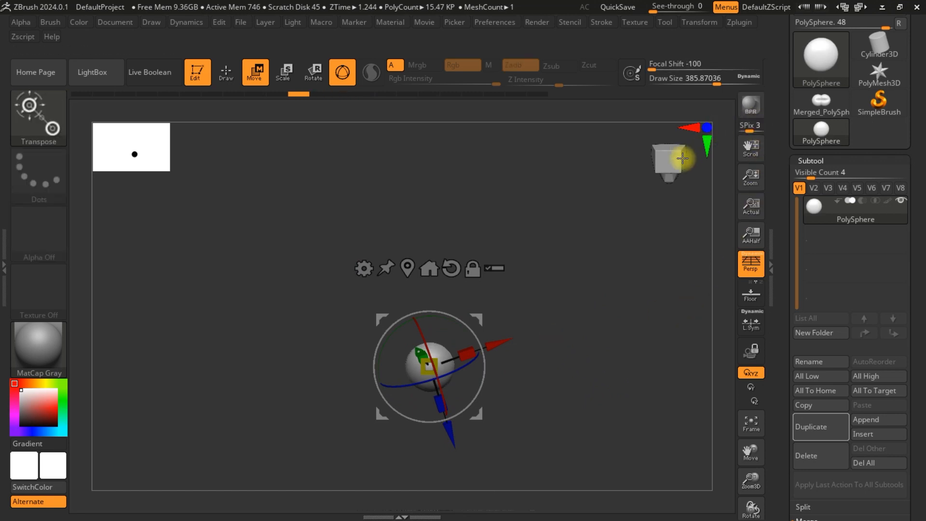
Step: Fit the sphere to the view and align the view to its front
{"action": "left_click", "coordinate": [750, 425]}
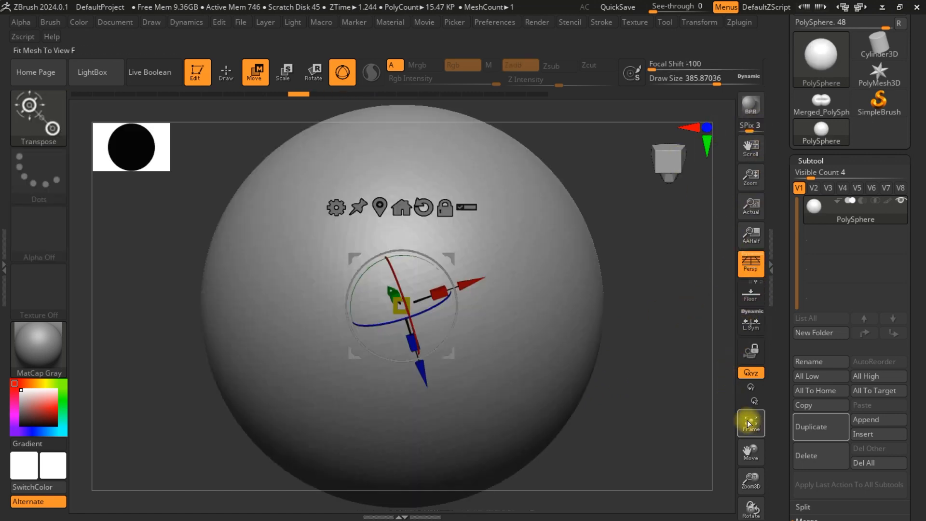
{"action": "left_click", "coordinate": [707, 127]}
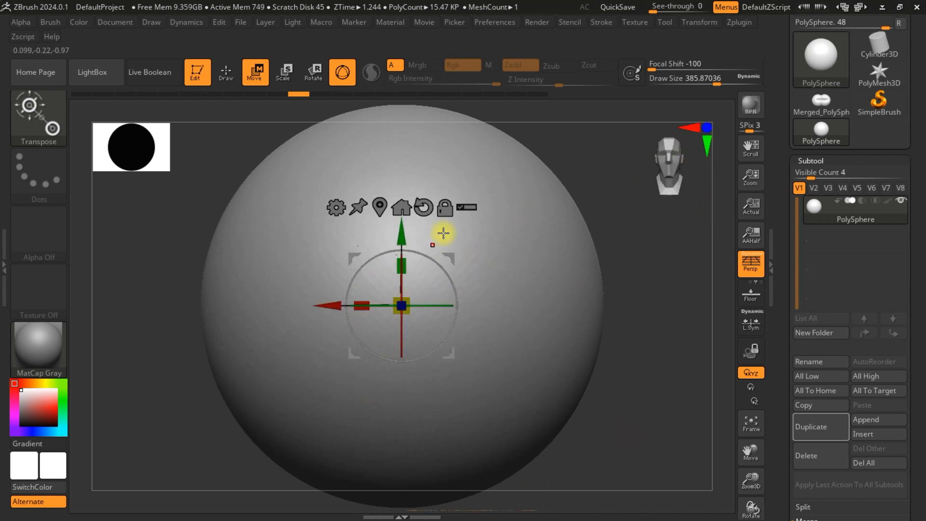
{"action": "left_click", "coordinate": [440, 208]}
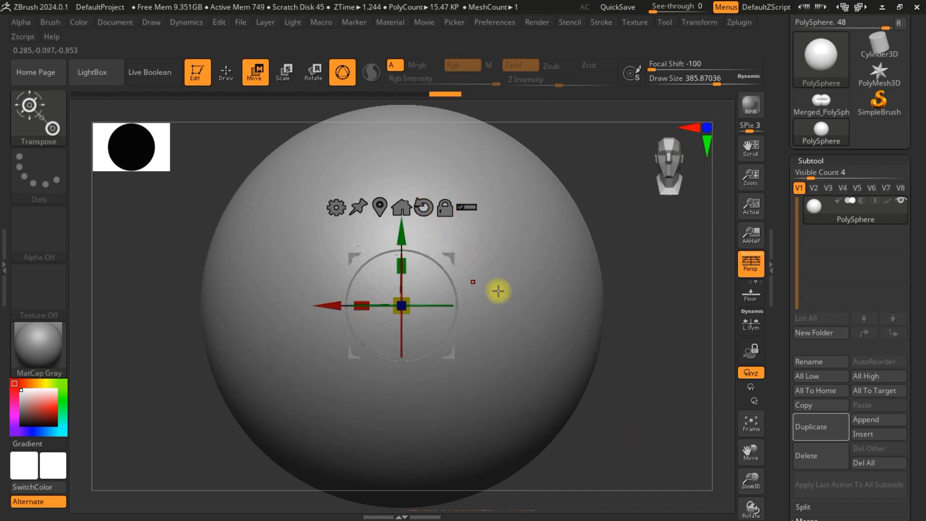